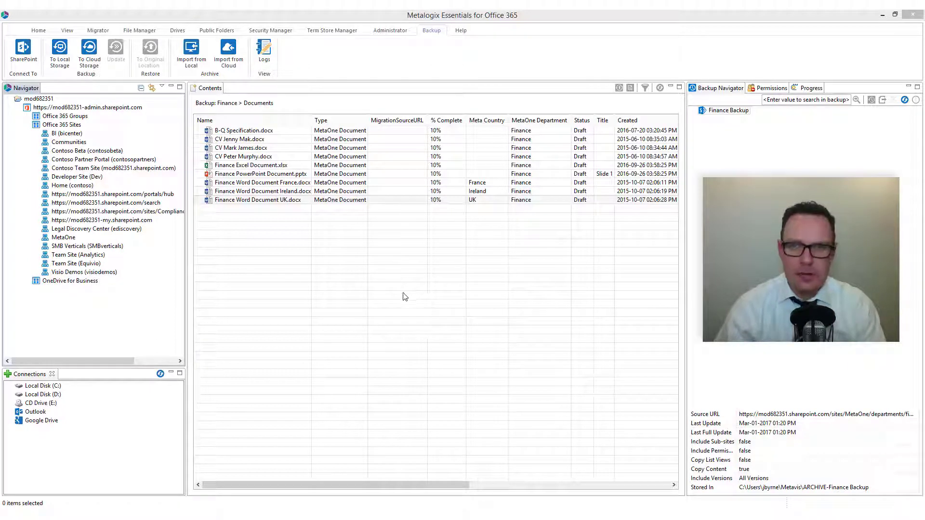
Start a new local-storage backup project named 'OneDrive Backup'.
left_click(430, 33)
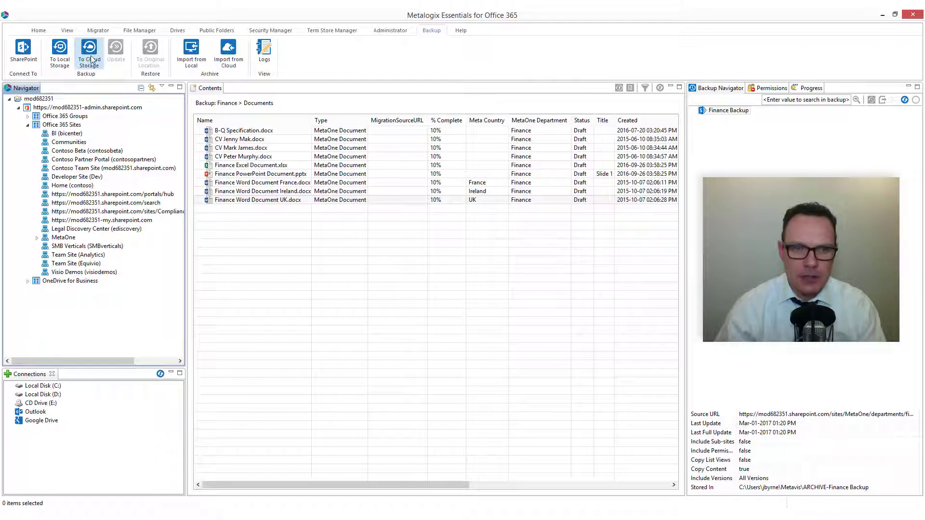
left_click(61, 57)
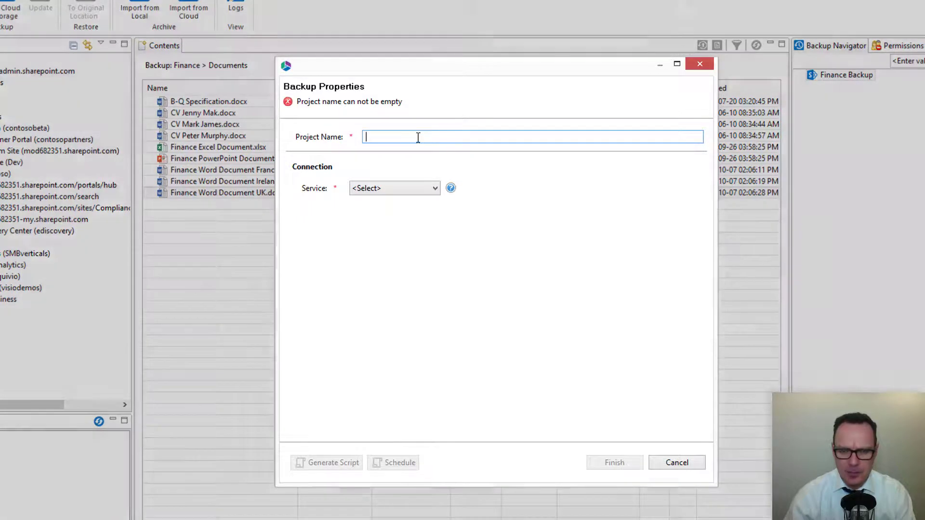
type("OneDrive Backup")
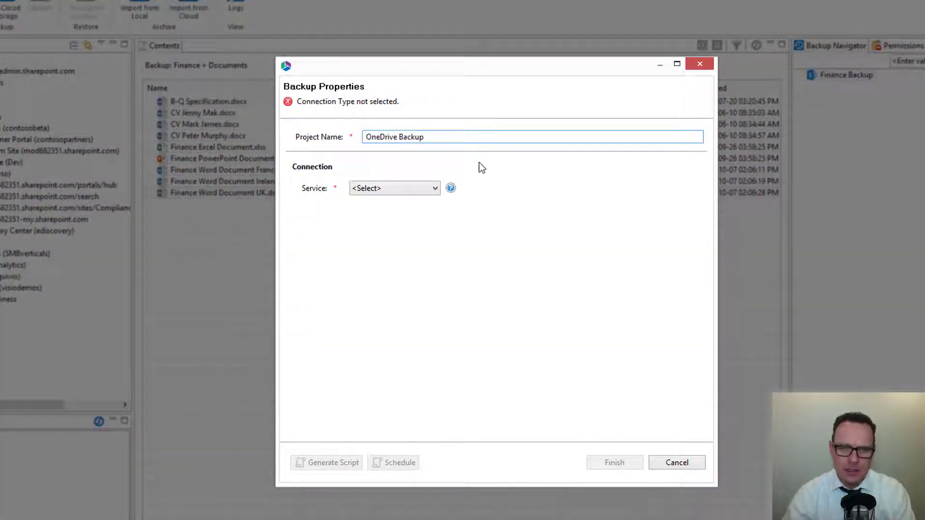
Choose OneDrive for Business as the service and enter the admin login name.
left_click(431, 190)
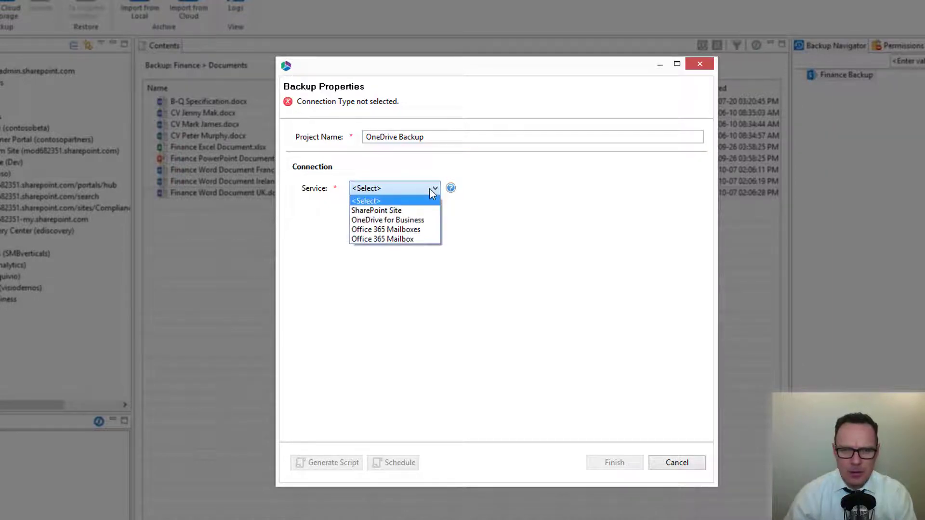
left_click(426, 221)
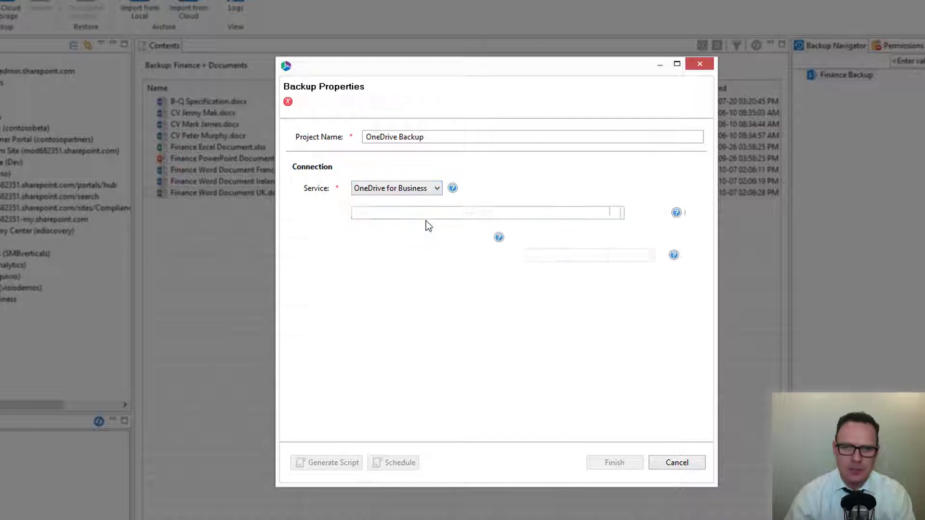
left_click(388, 215)
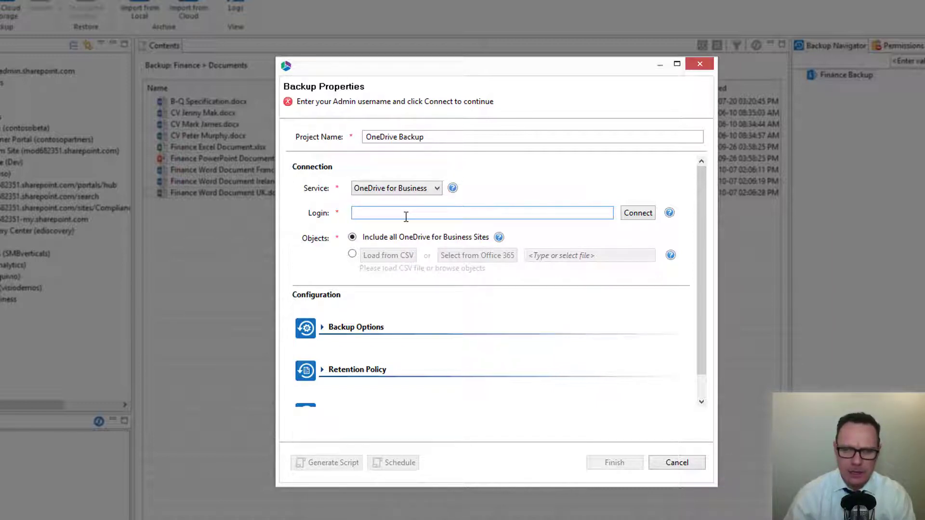
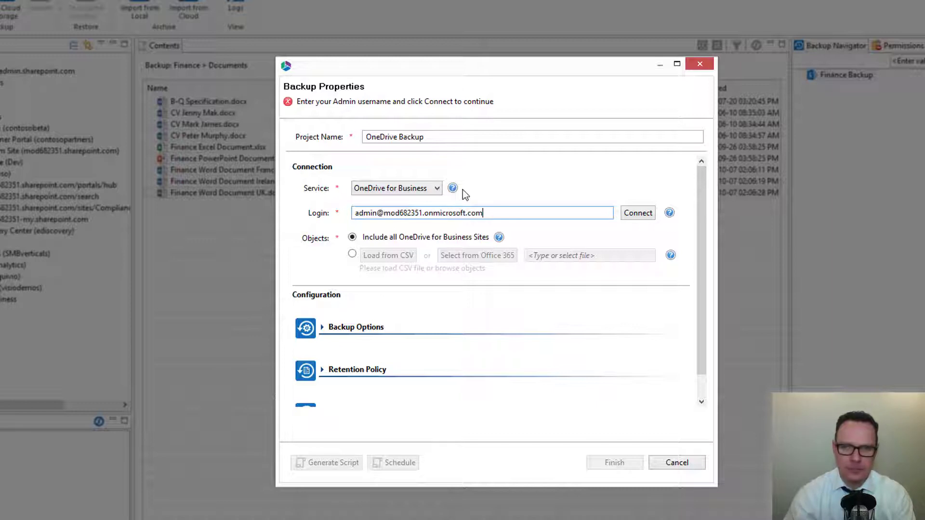
Connect to Office 365 by entering the admin account password.
left_click(635, 215)
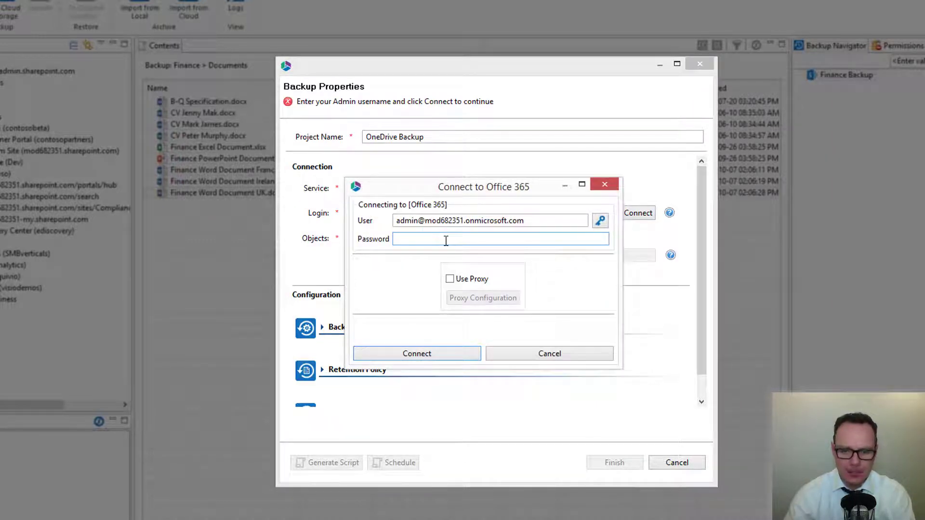
type("••••••••••")
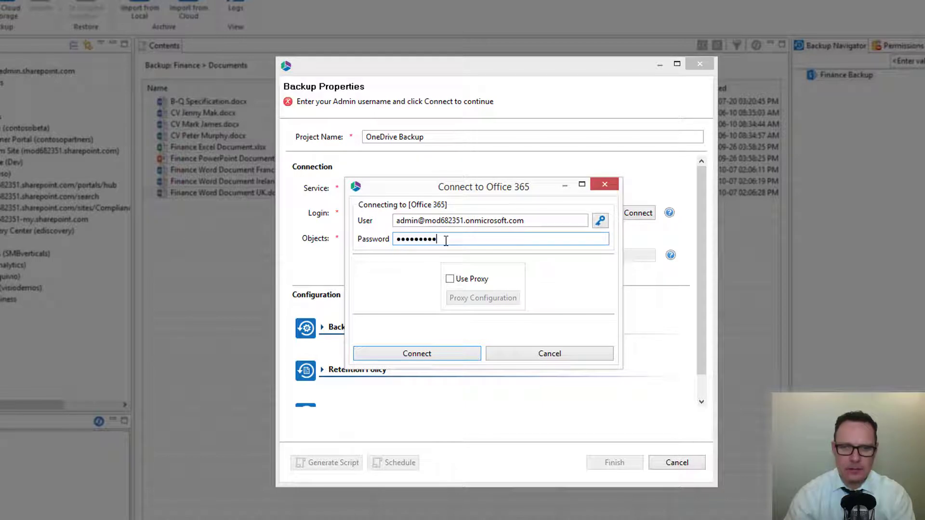
key("Return")
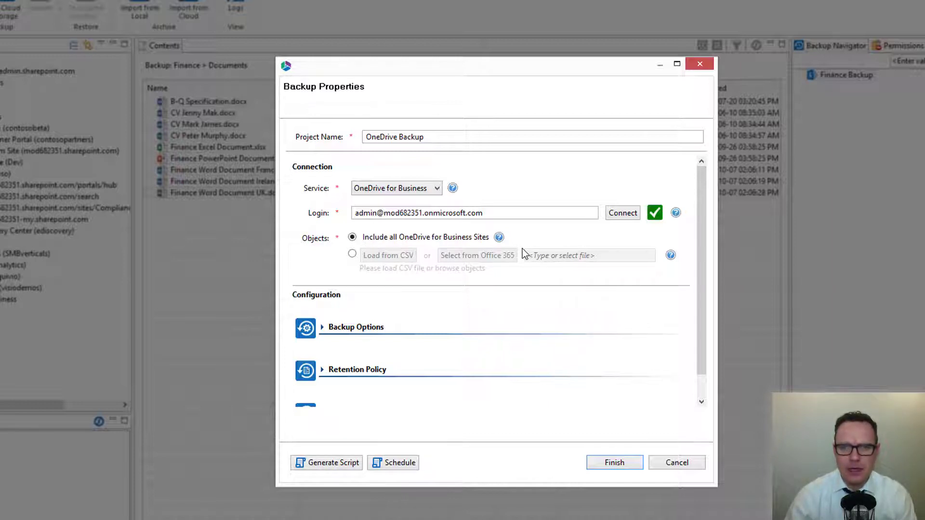
Back up only listed users, picking them from the Office 365 directory.
left_click(353, 254)
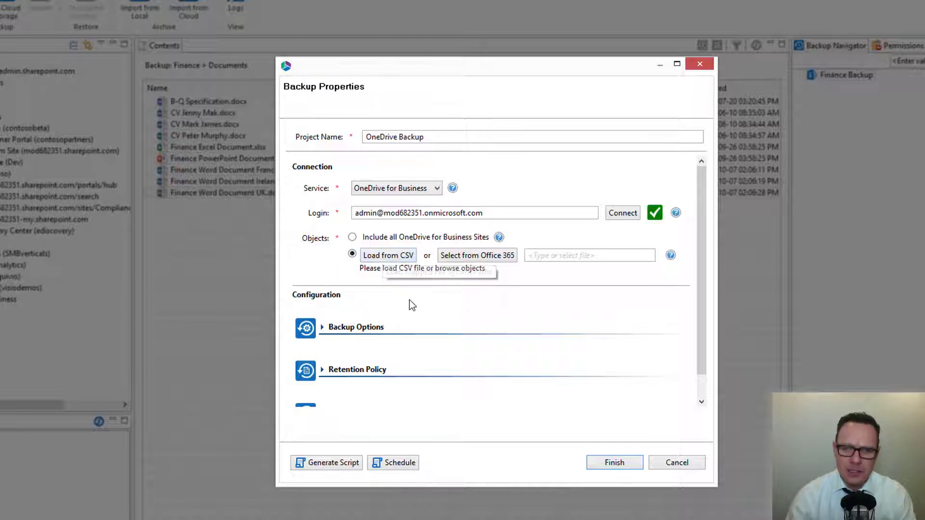
left_click(469, 256)
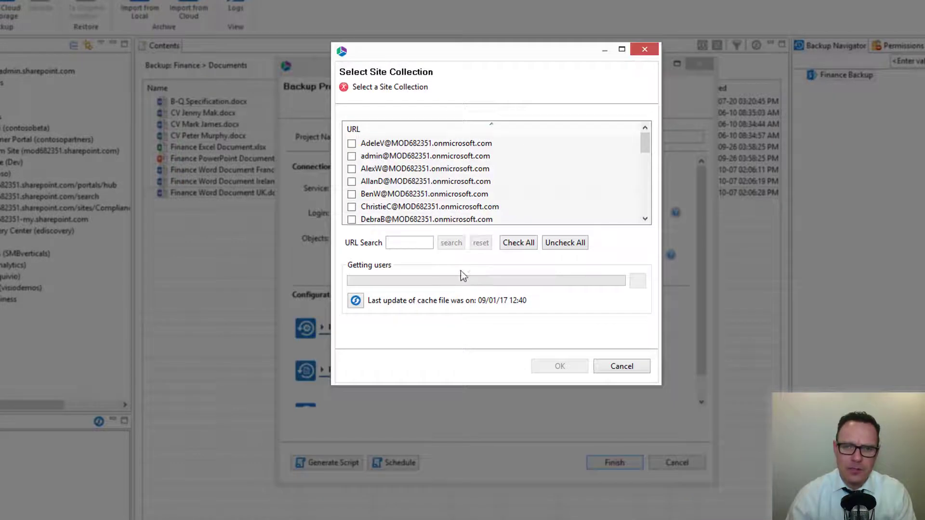
left_click(352, 143)
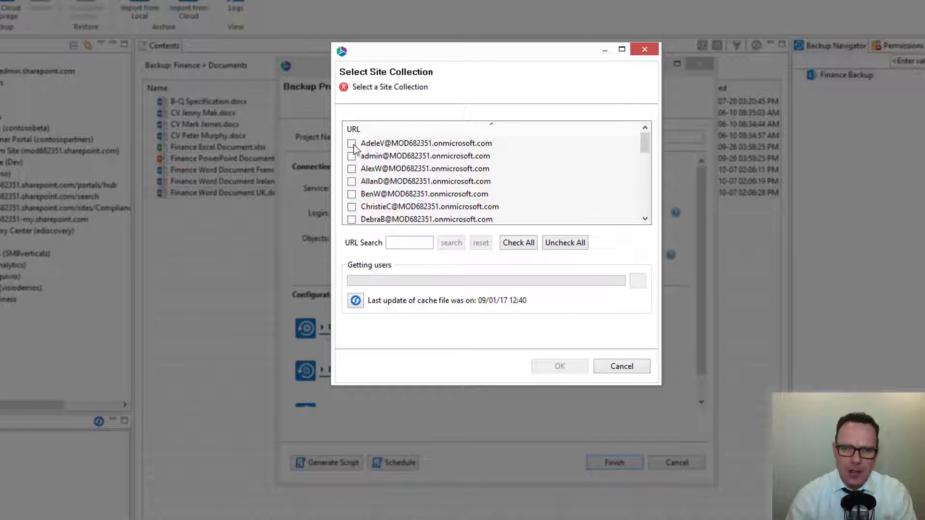
left_click(351, 169)
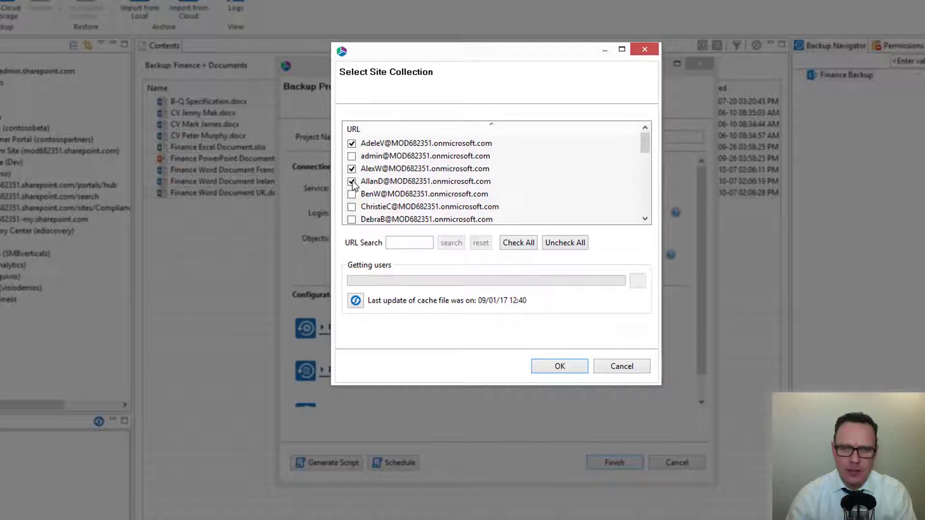
left_click(559, 367)
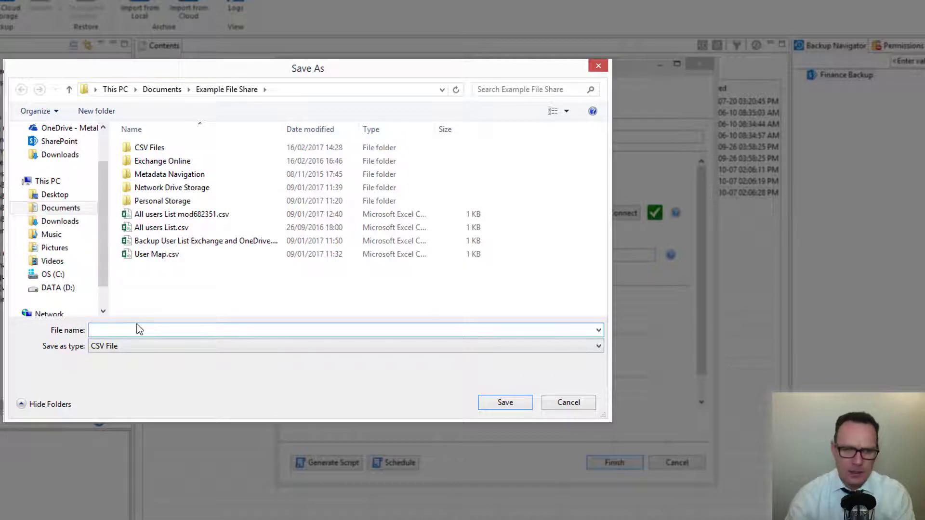
Save the chosen user list as 'OneDrive Backup CSV 001'.
type("OneDRi")
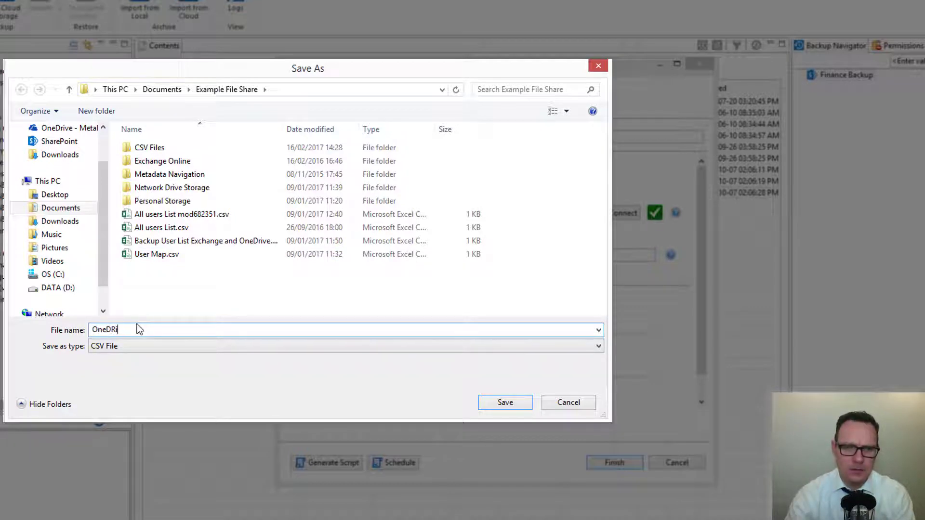
type("ve")
key("BackSpace")
key("BackSpace")
key("BackSpace")
key("BackSpace")
type("rive B")
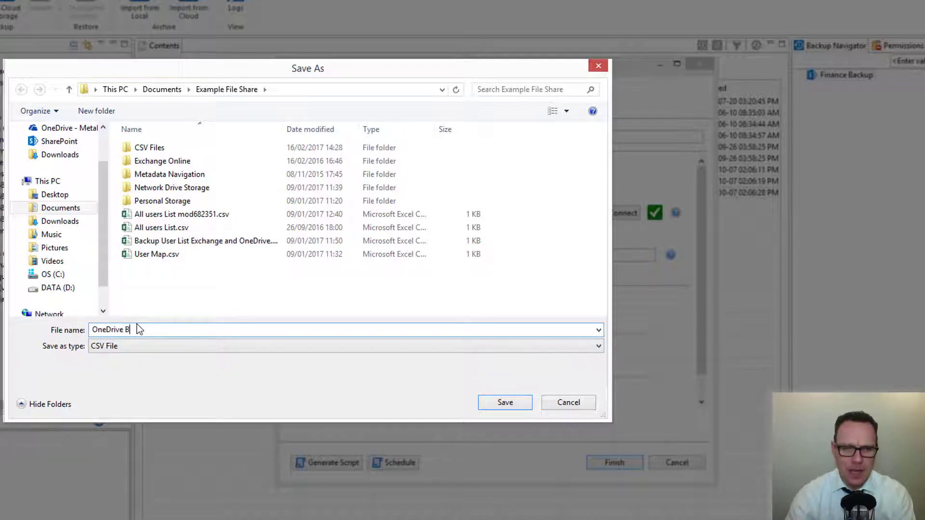
type("ackup CSV")
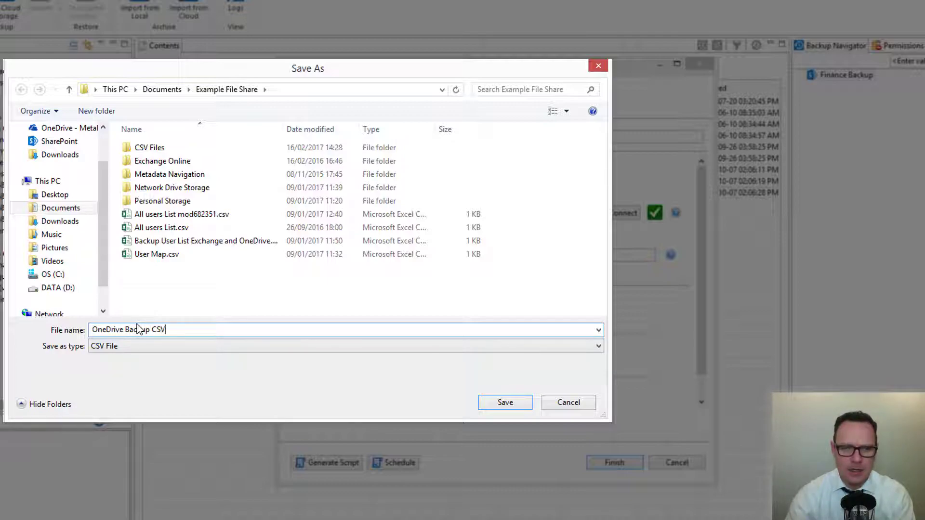
type(" 001")
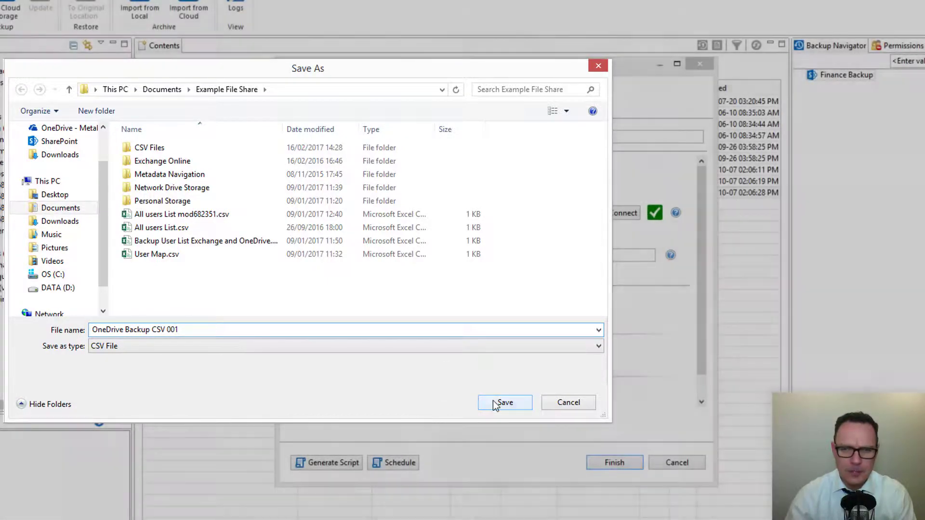
left_click(496, 402)
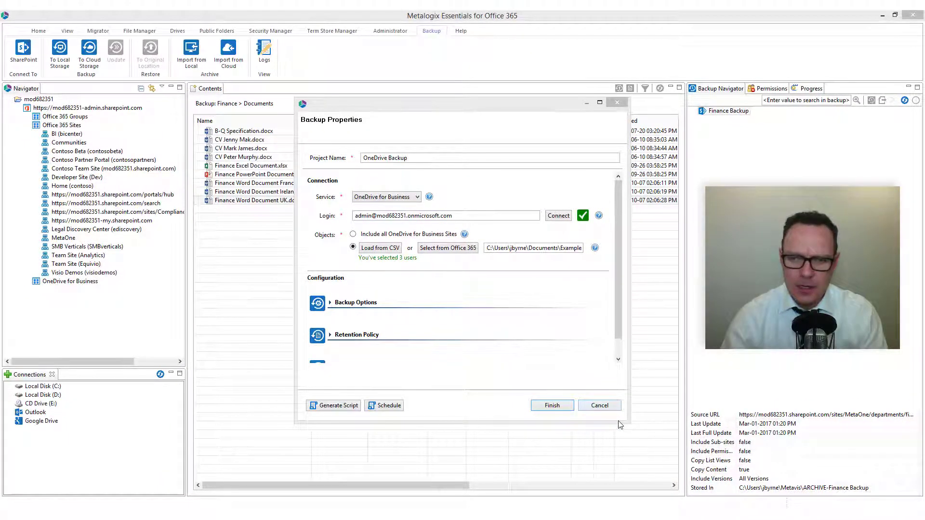
Include content and all file versions in the backup options.
left_click_drag(619, 422, 615, 497)
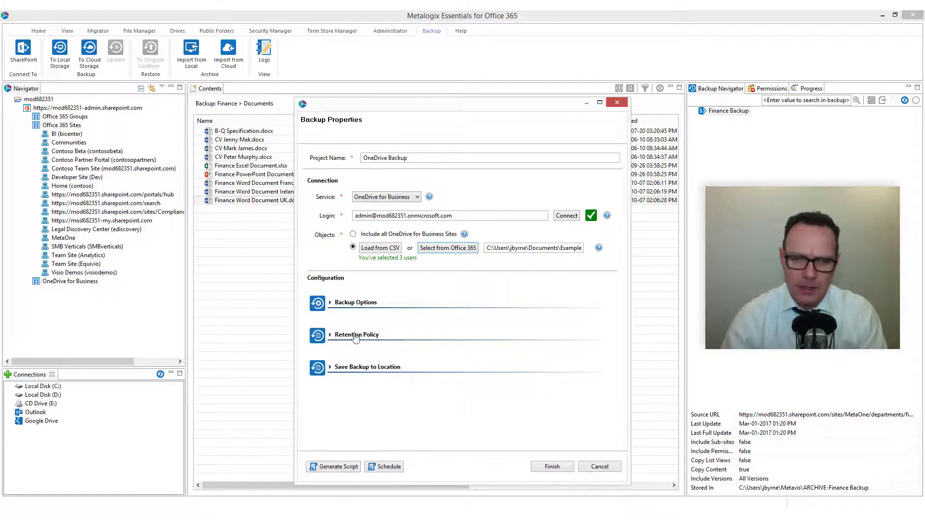
left_click(357, 303)
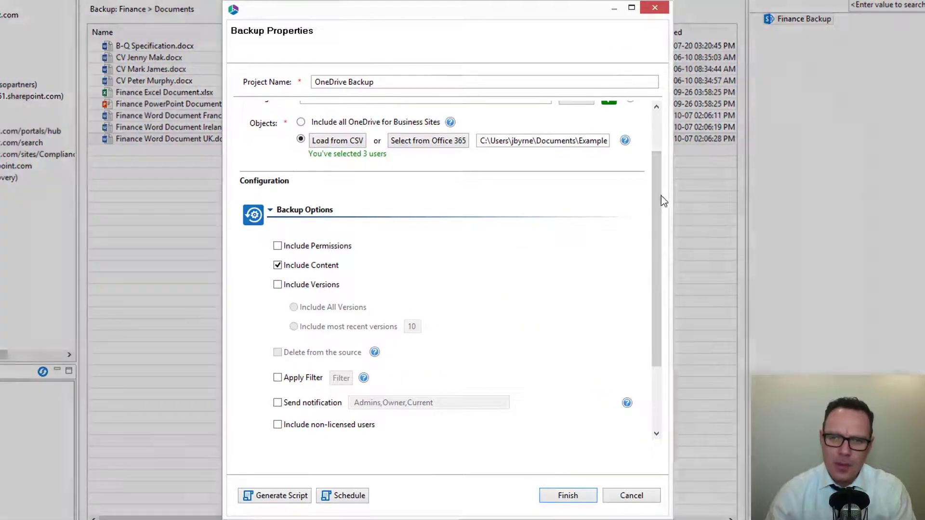
left_click_drag(631, 228, 630, 257)
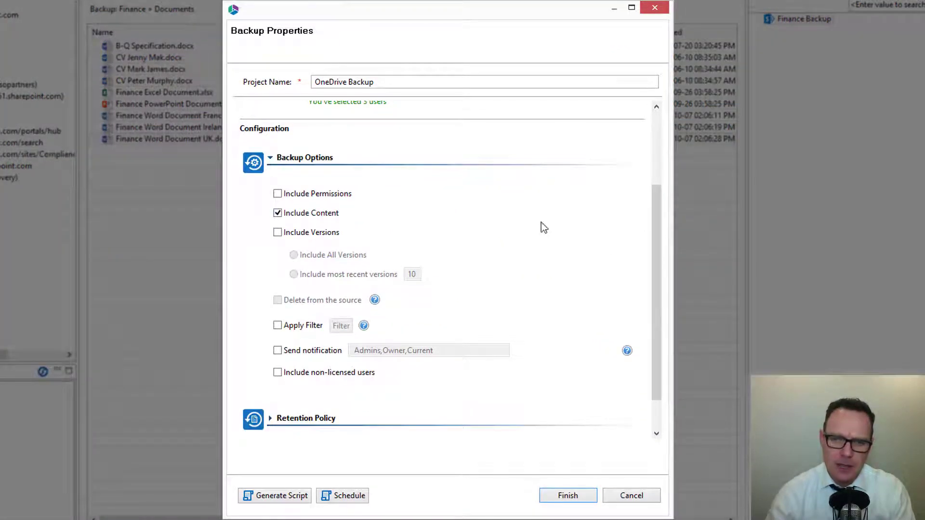
left_click(279, 232)
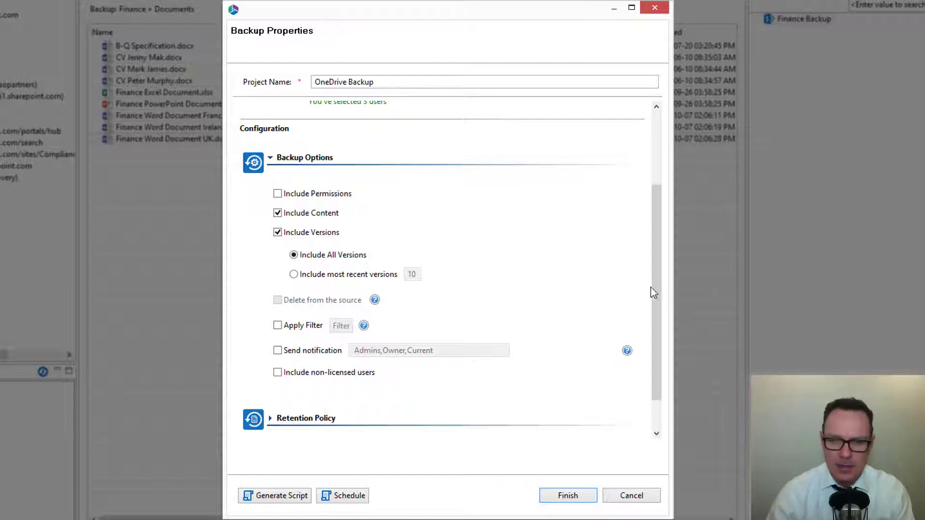
Tick then untick the 60-day full and 14-day incremental retention policies, leaving both off.
scroll(659, 327, "down", 2)
scroll(658, 327, "down", 1)
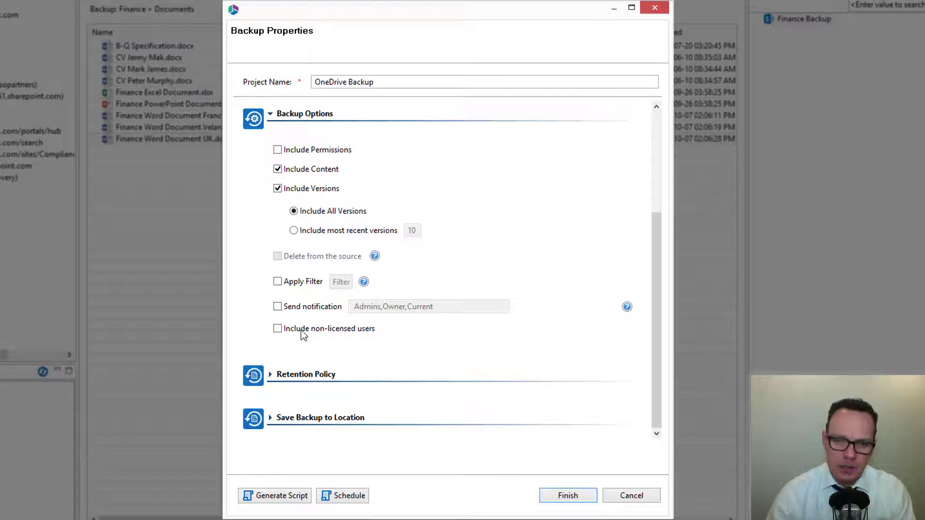
left_click(303, 374)
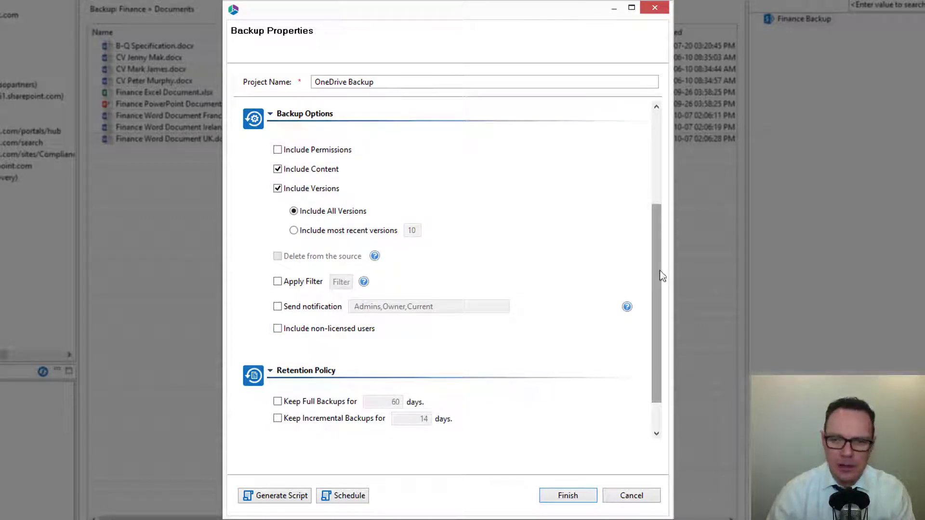
left_click_drag(662, 274, 660, 334)
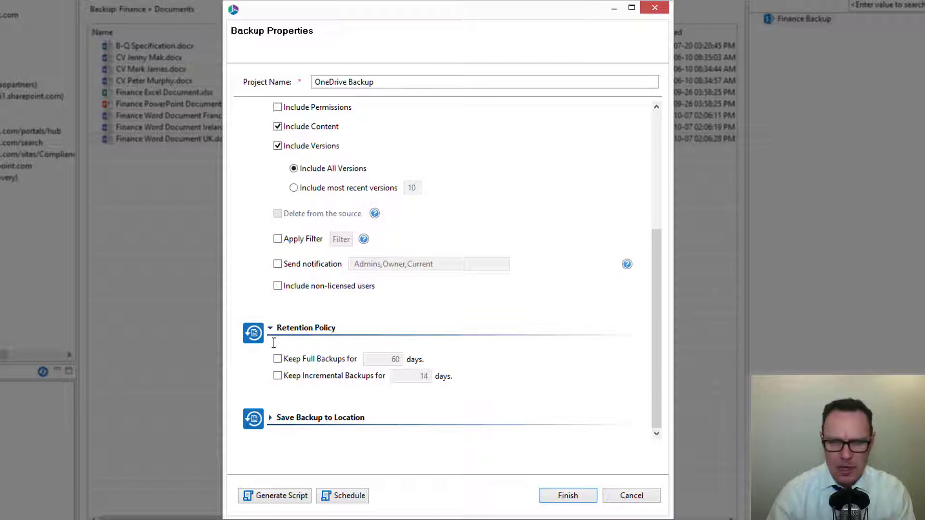
left_click(278, 360)
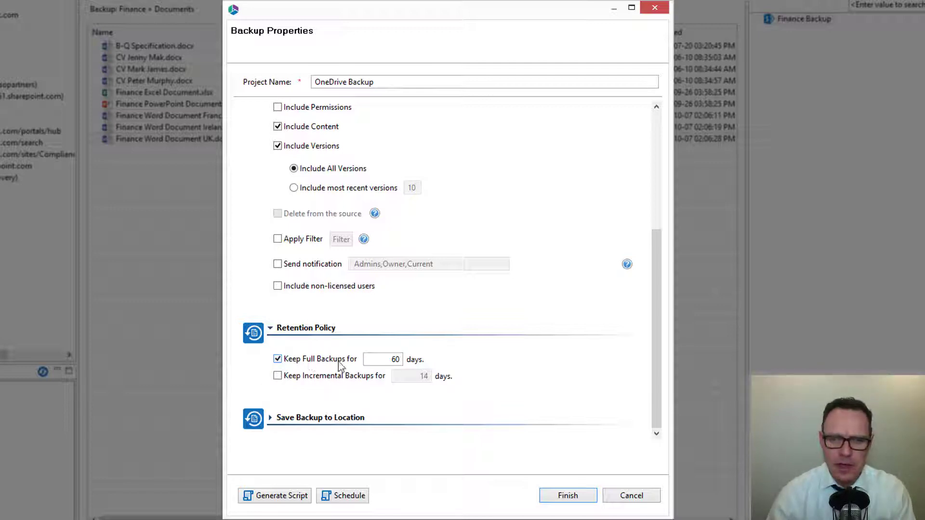
left_click(278, 377)
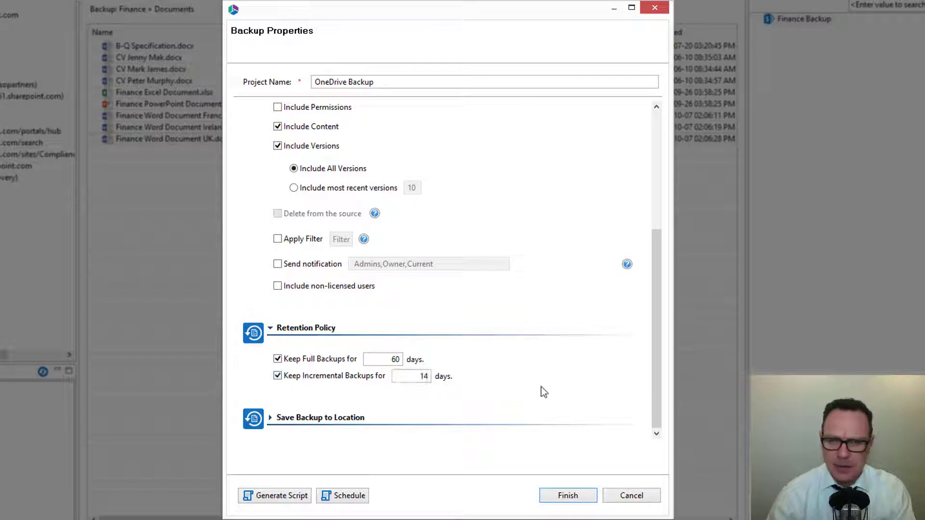
left_click(293, 378)
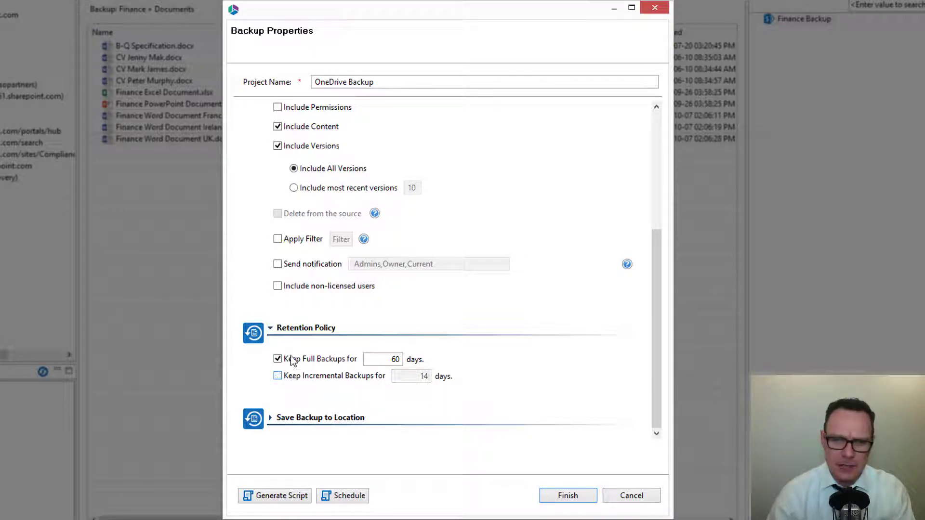
left_click(291, 359)
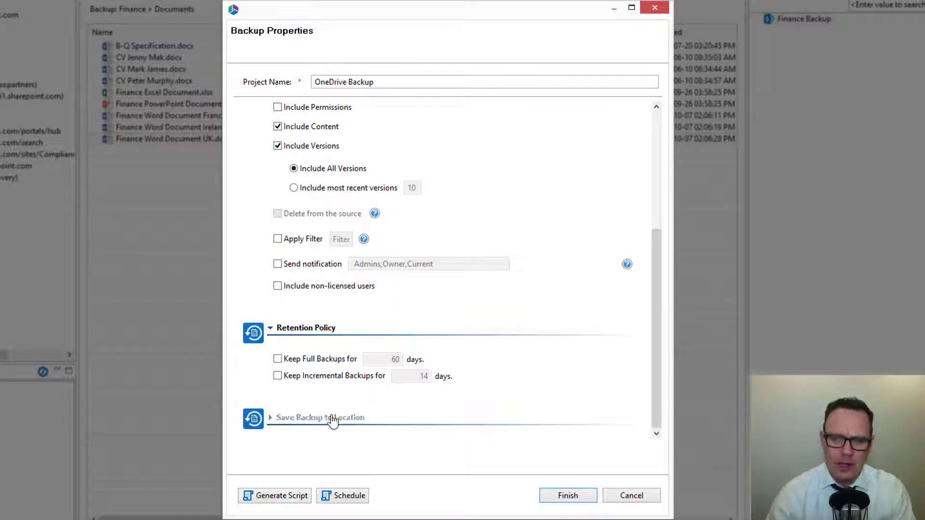
Clear the save location path, set the destination to Cloud Storage, and show the providers.
left_click(331, 418)
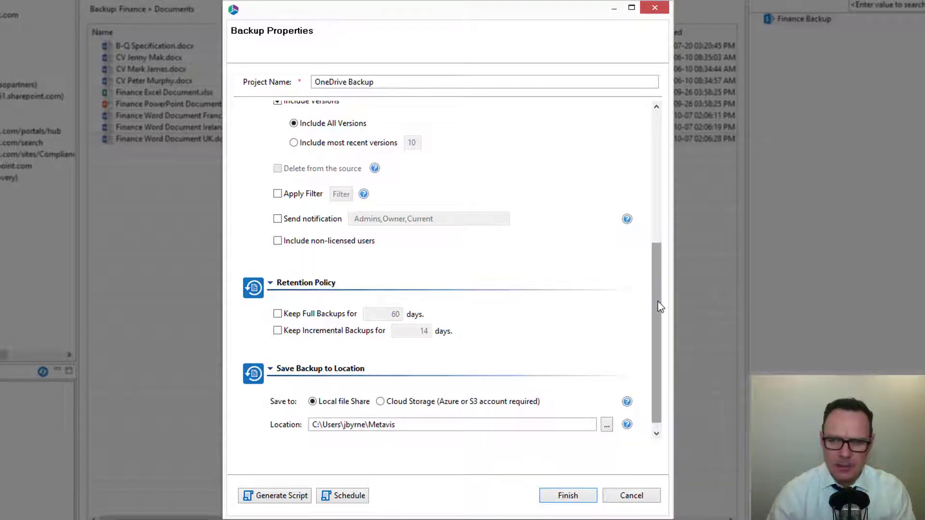
scroll(658, 308, "down", 1)
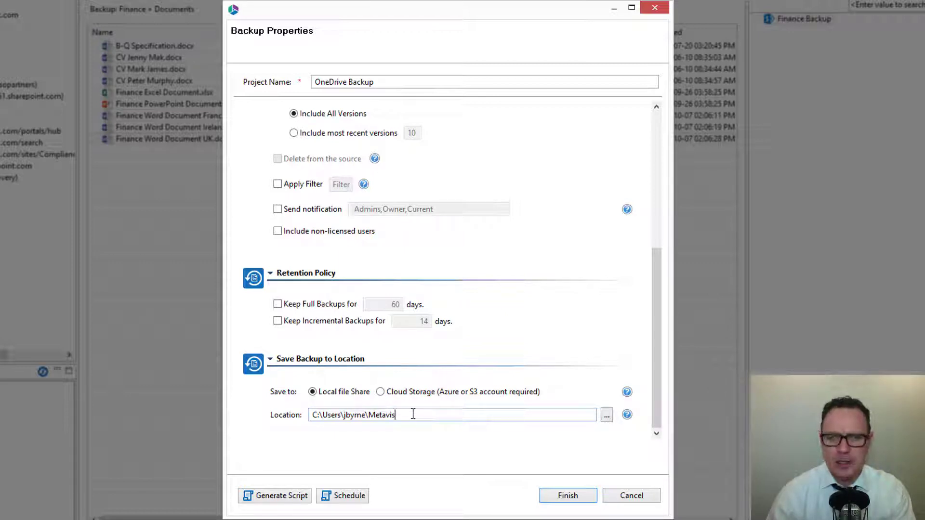
triple_click(341, 416)
type("\\\\")
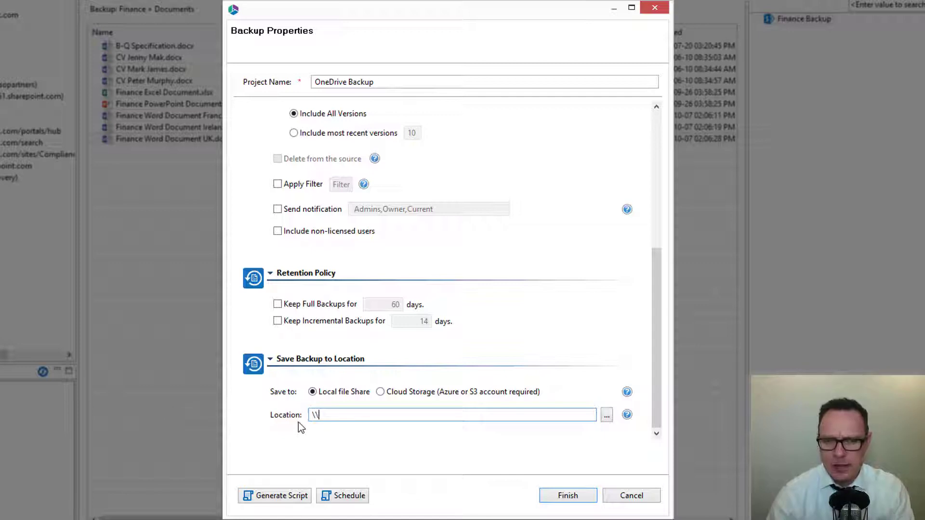
left_click(380, 393)
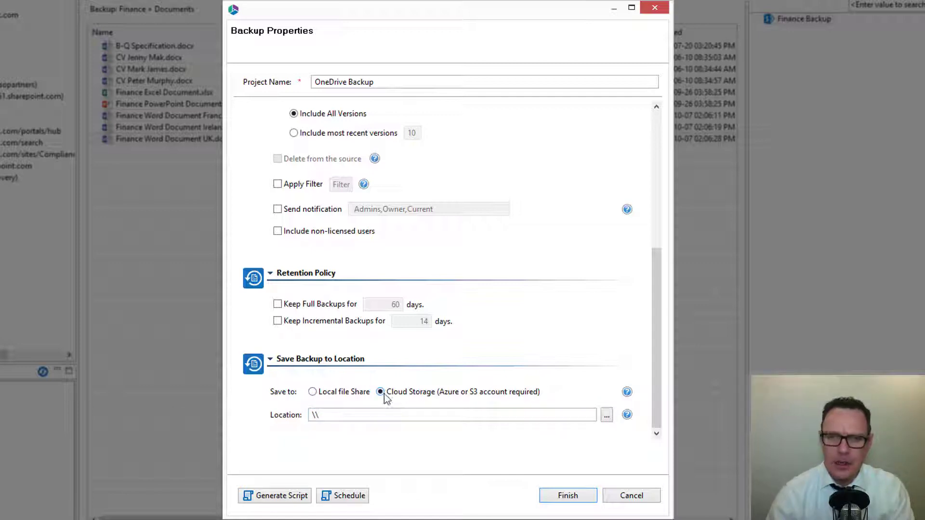
left_click(606, 415)
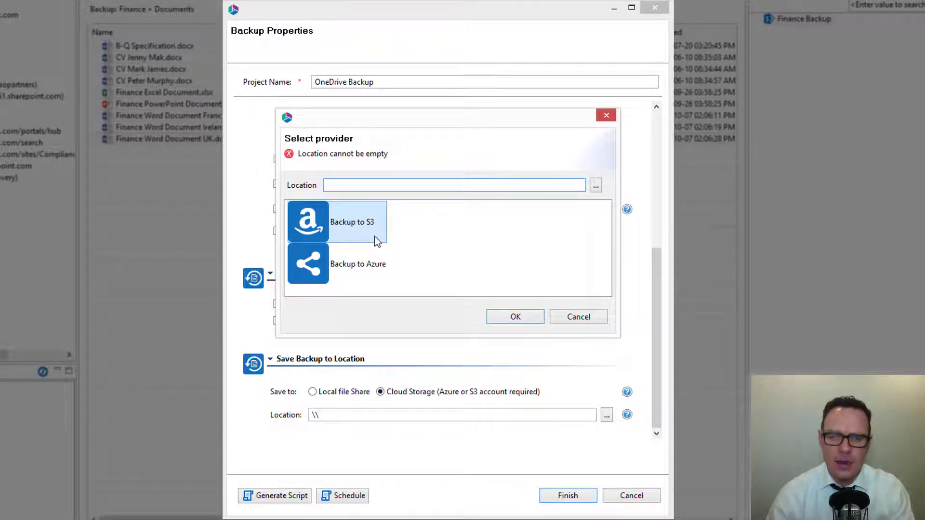
Try Azure as provider, then cancel the Azure account dialogs and the provider choice.
double_click(372, 265)
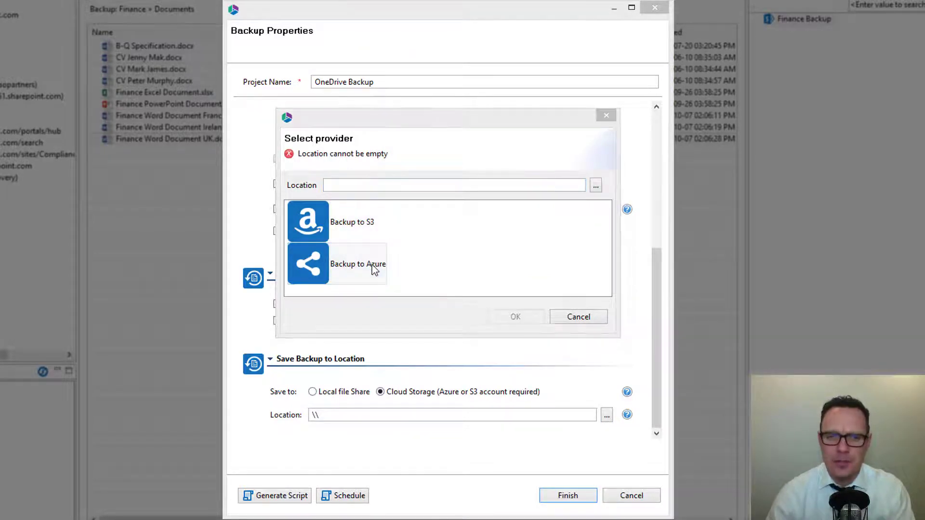
left_click(584, 104)
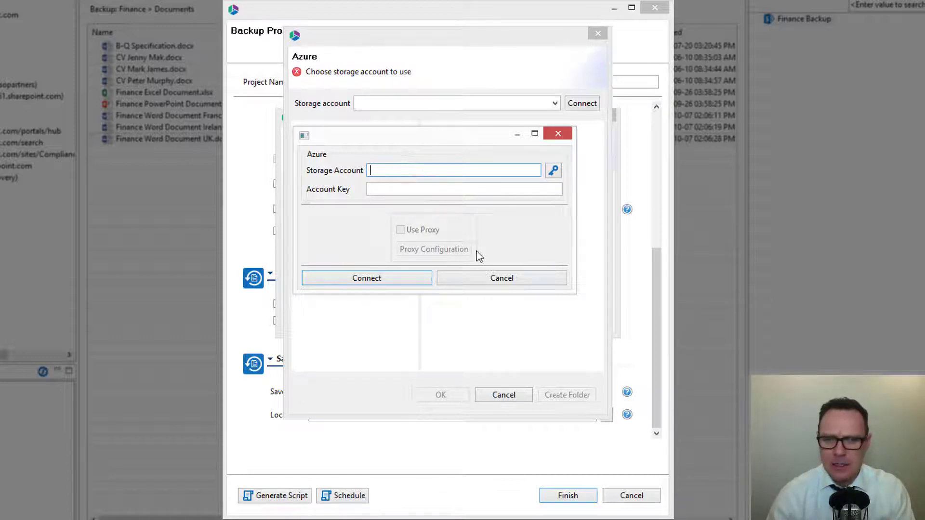
left_click(488, 282)
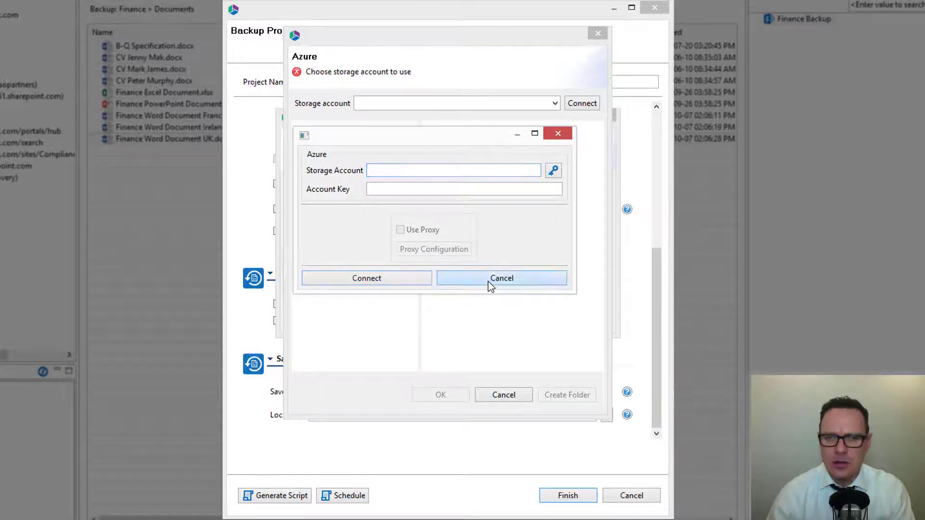
left_click(505, 392)
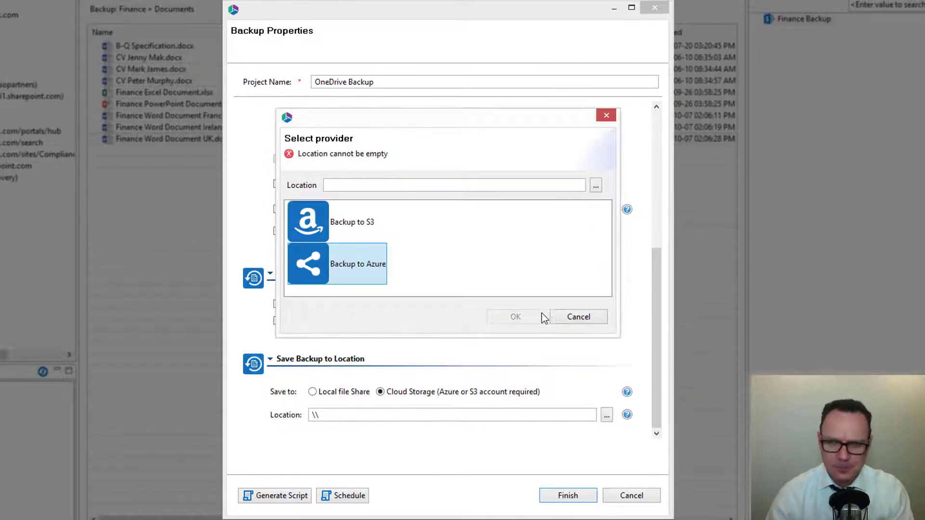
left_click(553, 317)
Switch the backup destination back to Local file Share and bring up scheduling options.
left_click(356, 416)
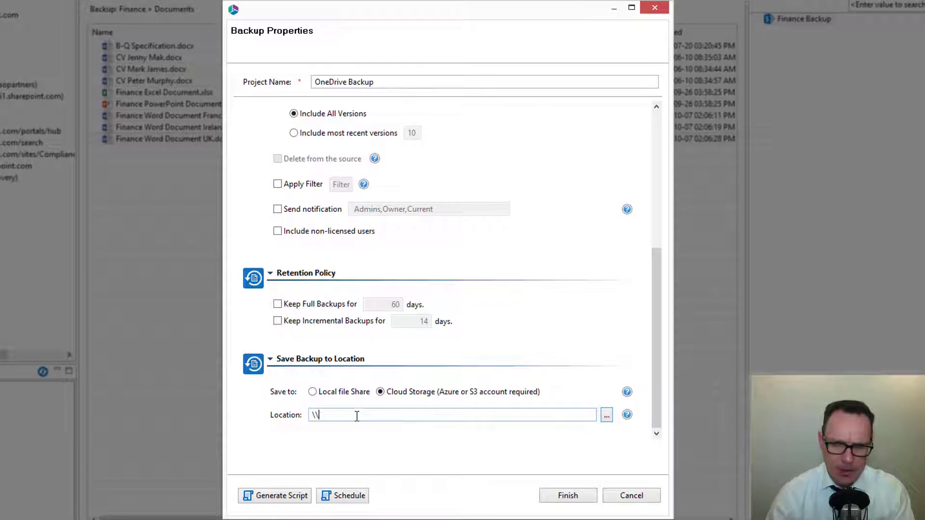
left_click(315, 392)
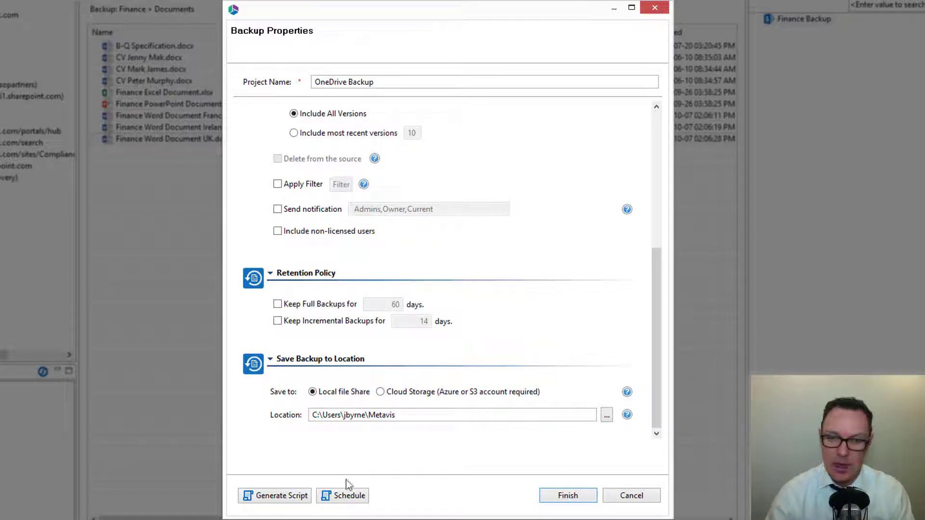
left_click(347, 497)
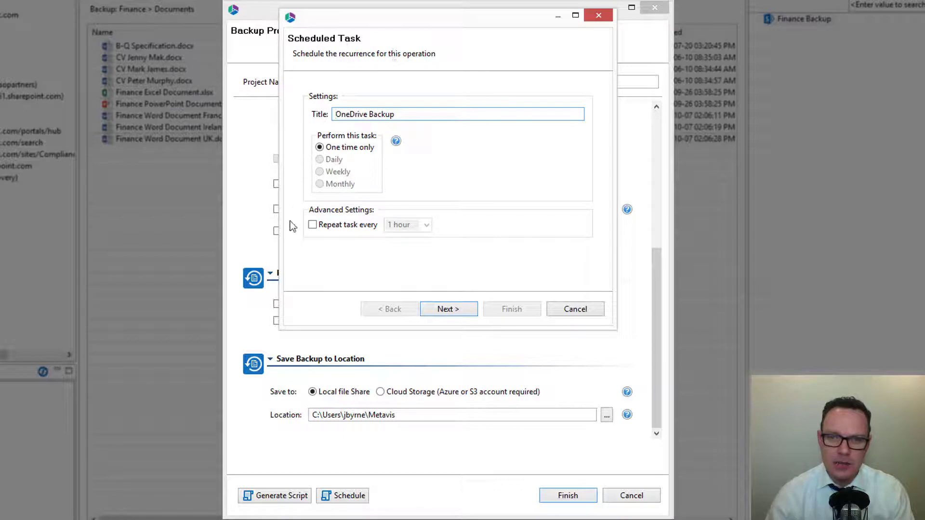
Cancel the Scheduled Task dialog without scheduling and return to the backup properties.
left_click(320, 150)
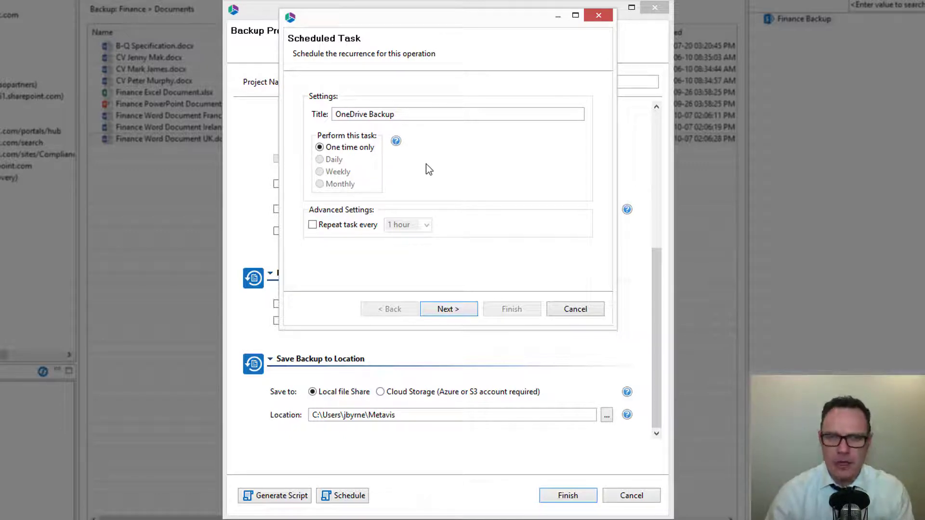
left_click(573, 309)
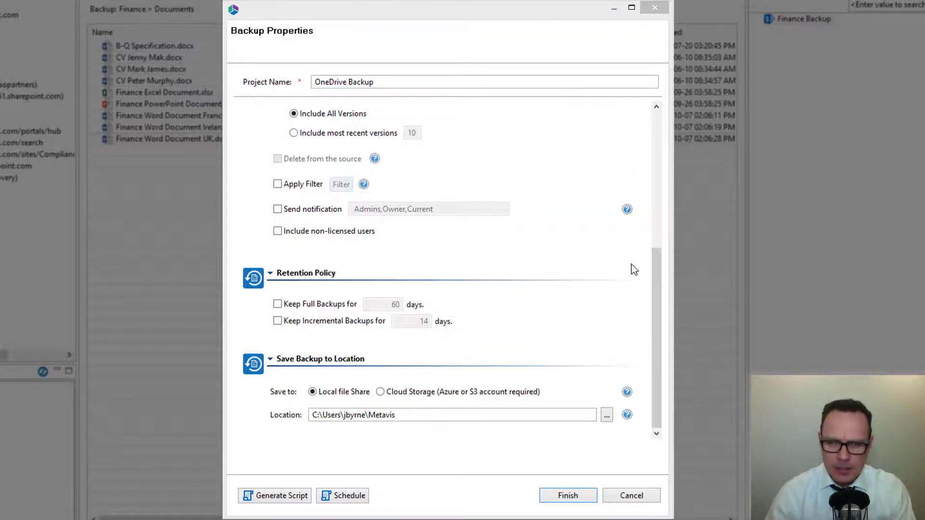
left_click_drag(655, 279, 656, 213)
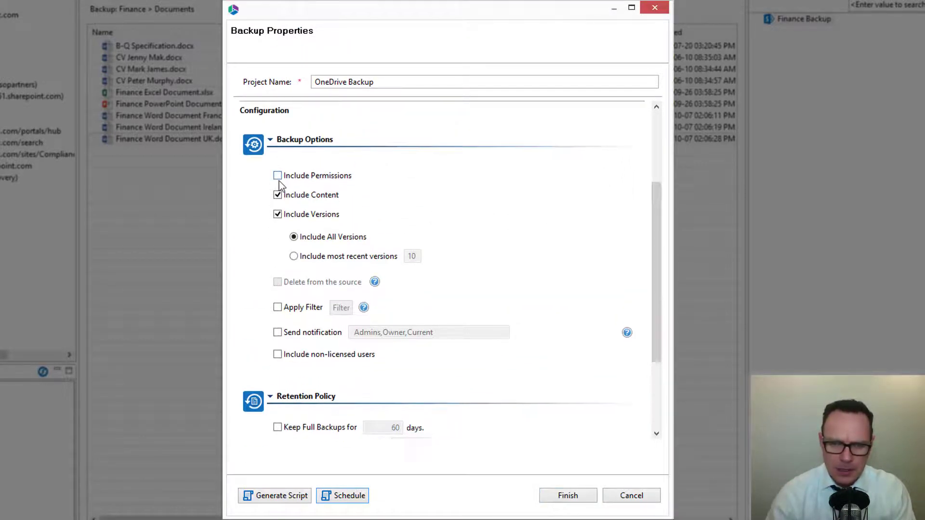
left_click_drag(654, 238, 654, 304)
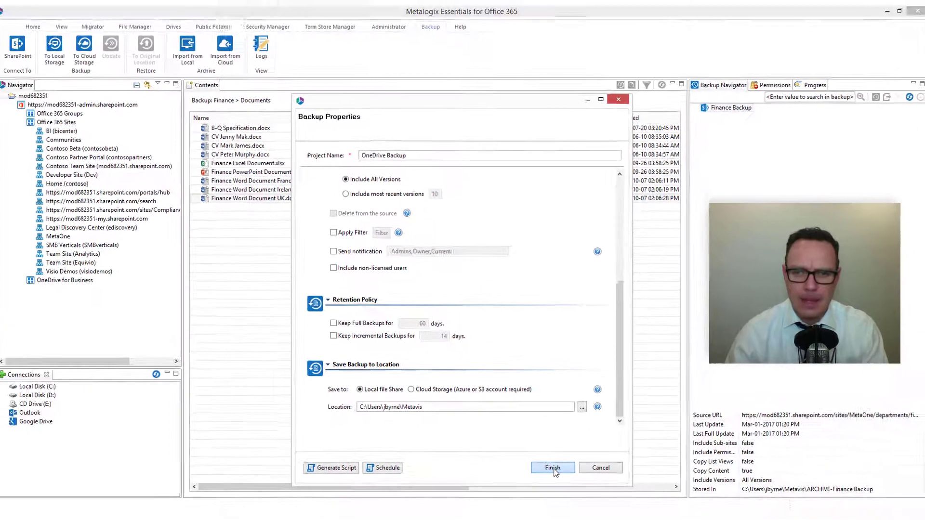
Run the OneDrive Backup, follow its progress details, and open the finished run's log.
left_click(564, 488)
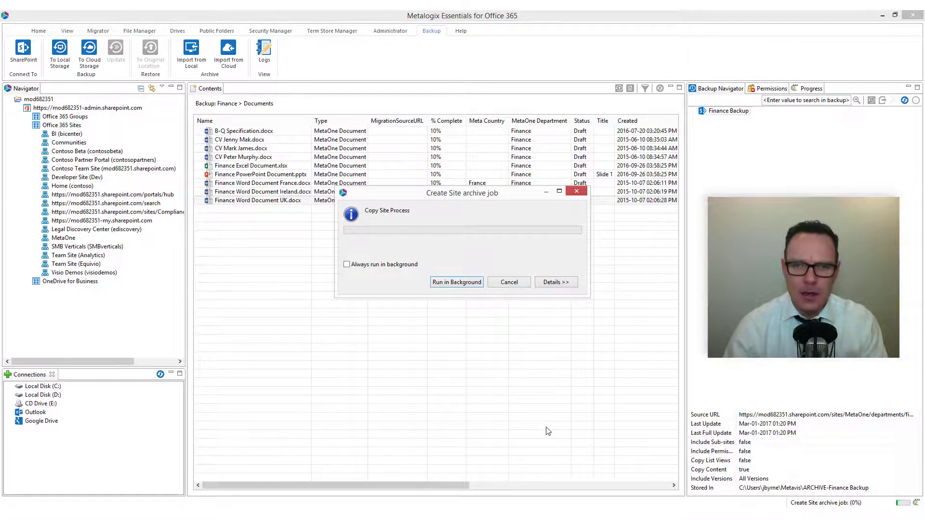
left_click(556, 282)
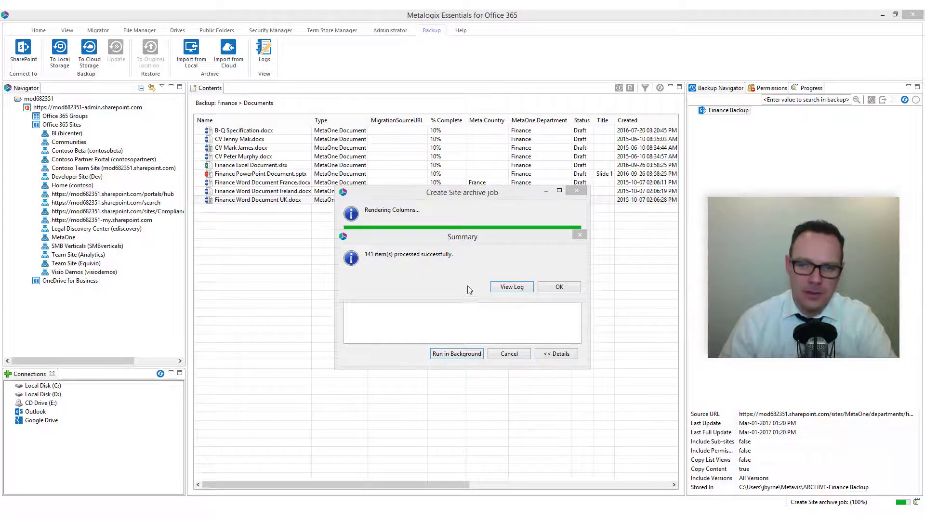
left_click(477, 243)
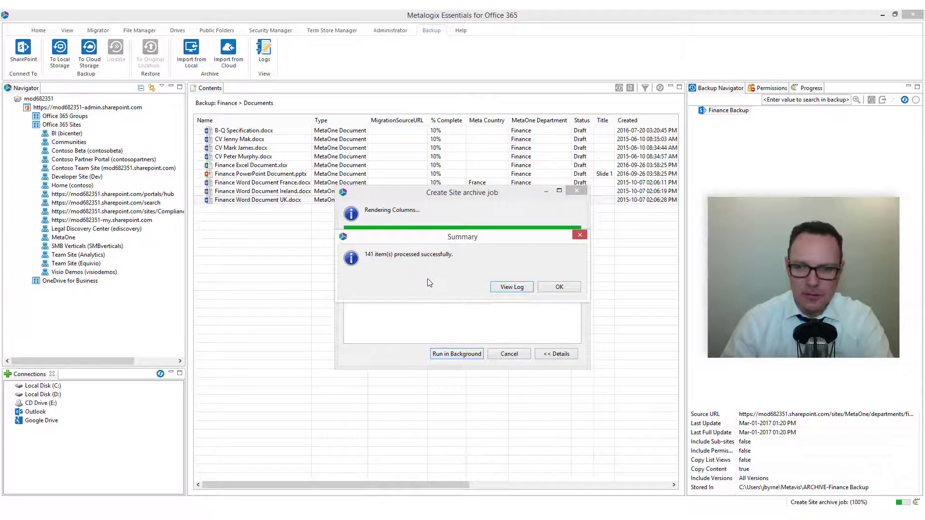
left_click(513, 286)
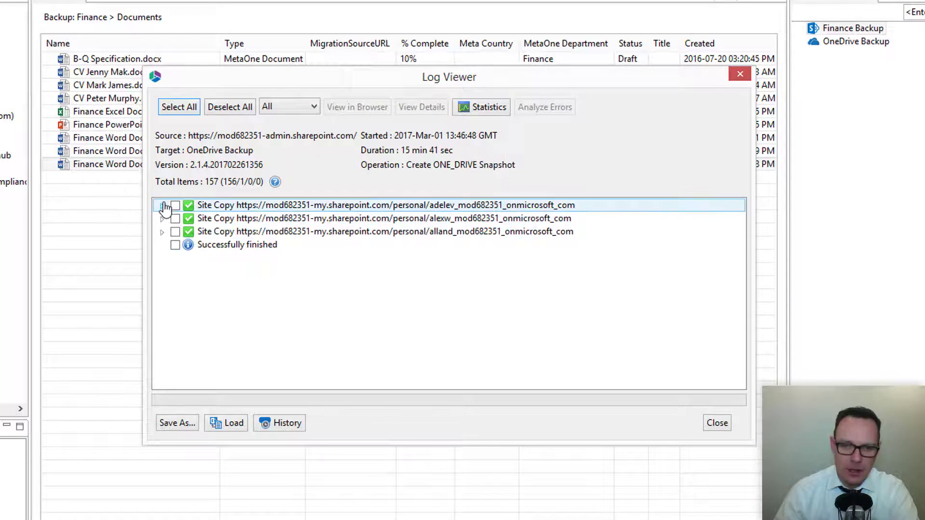
Inspect the log entry for Holiday Marketing Japan.xlsx in the first user's Documents.
left_click(162, 205)
left_click(176, 219)
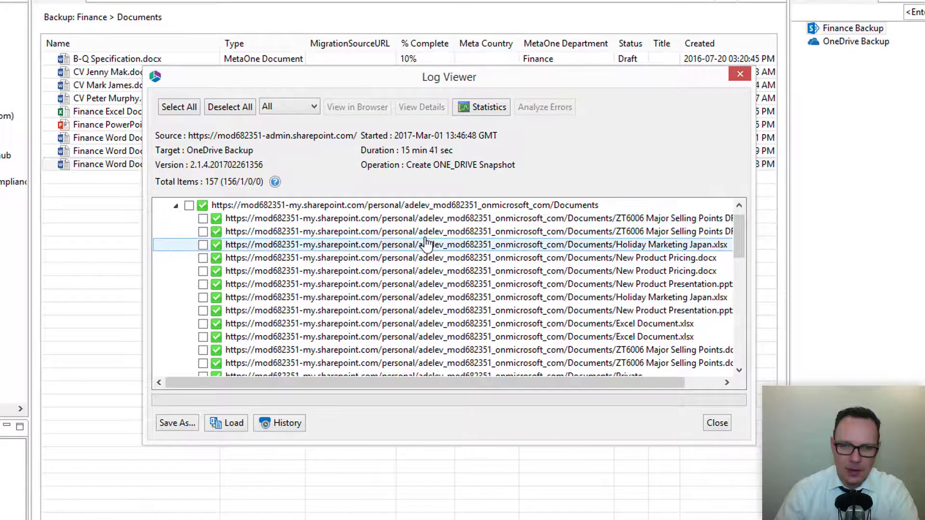
double_click(358, 245)
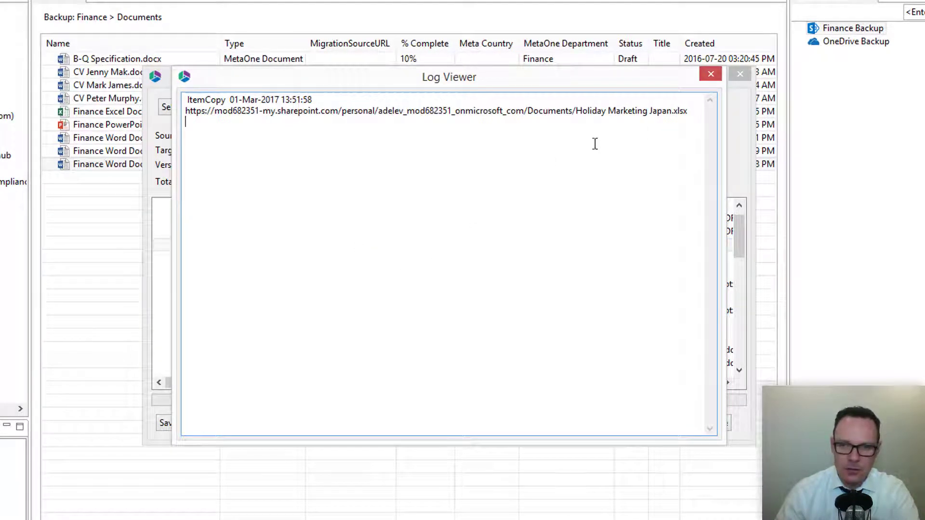
left_click_drag(574, 114, 677, 118)
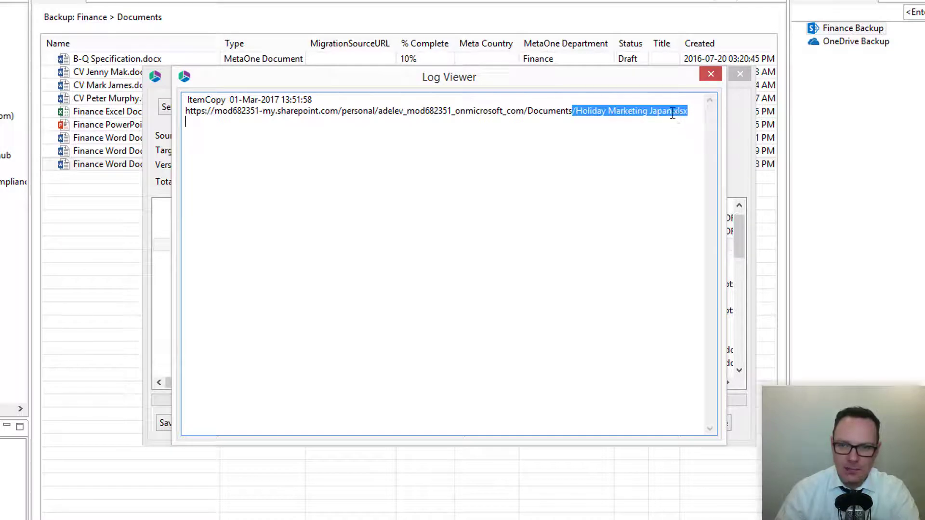
left_click(711, 74)
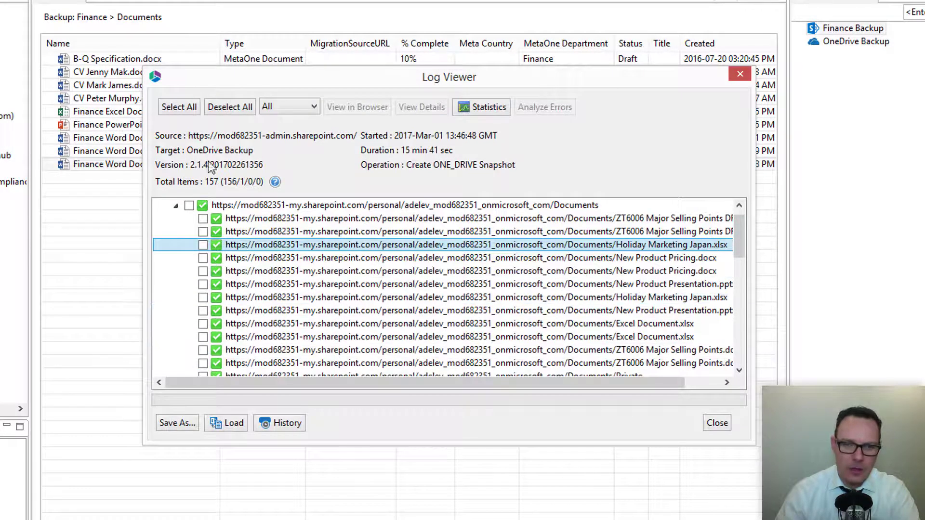
Select all log entries, dismiss the save options without saving, and close the log.
left_click(188, 110)
left_click(170, 422)
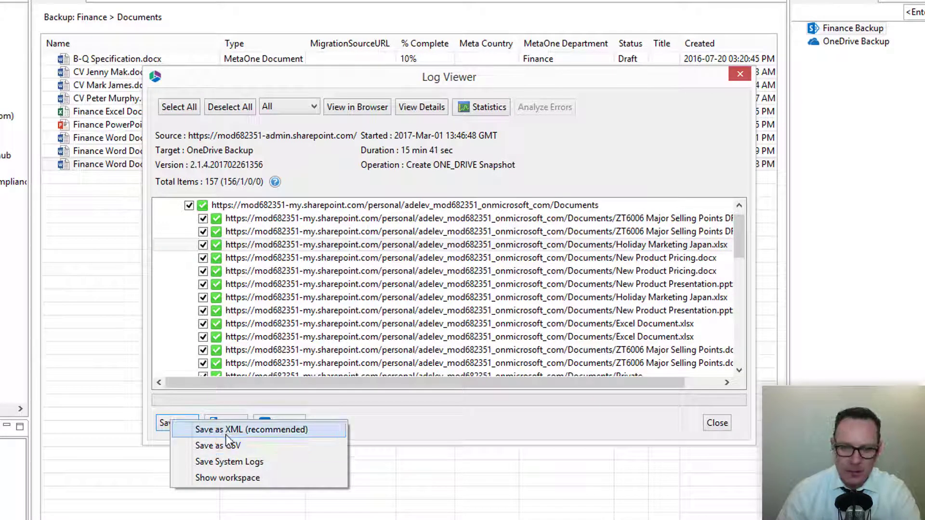
left_click(440, 414)
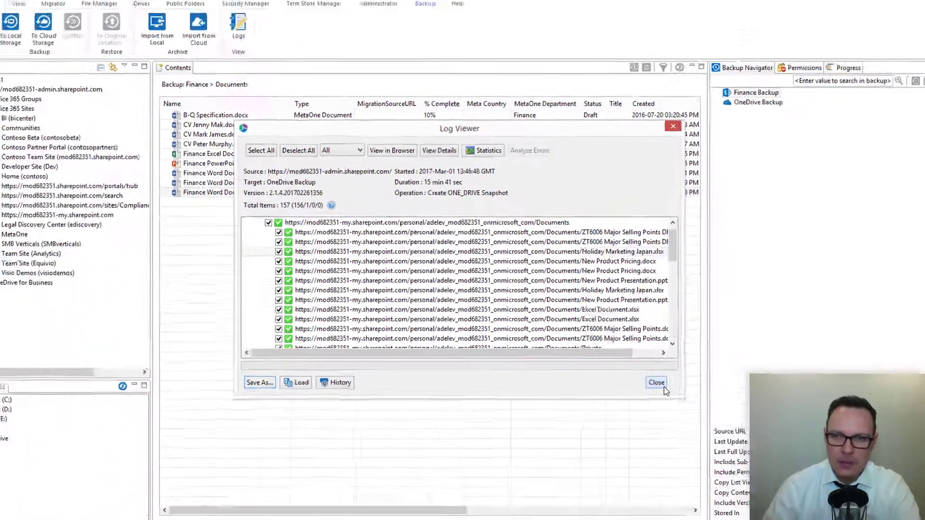
left_click(717, 422)
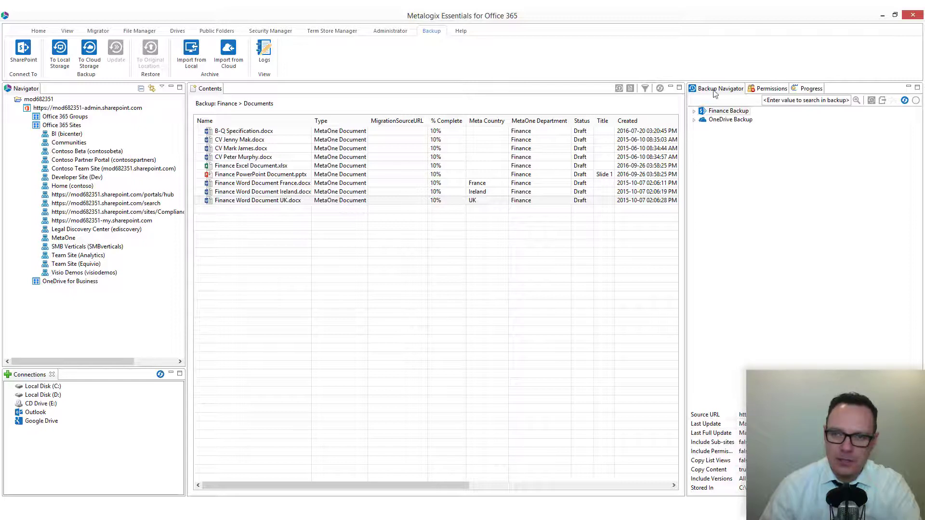
Expand OneDrive Backup's Mar-01-2017 snapshot, then each of the three users and their Lists nodes.
left_click(694, 119)
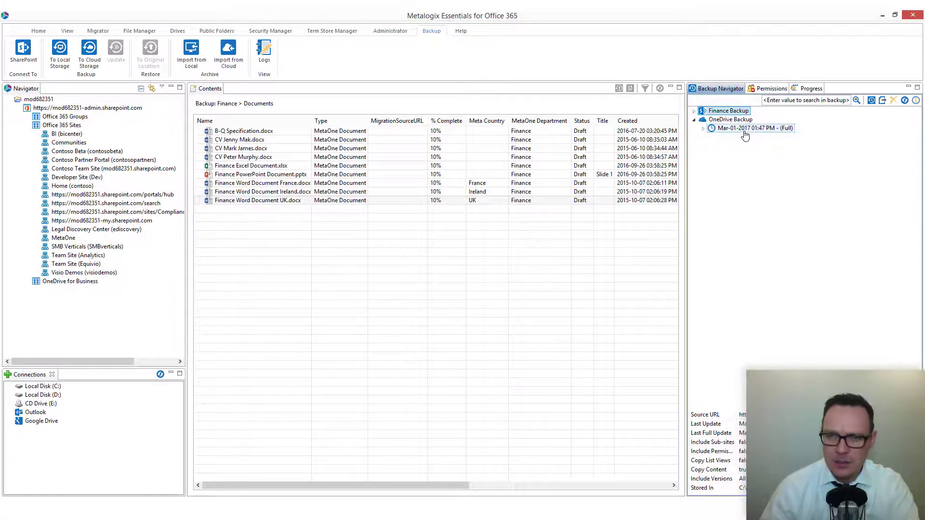
left_click(703, 129)
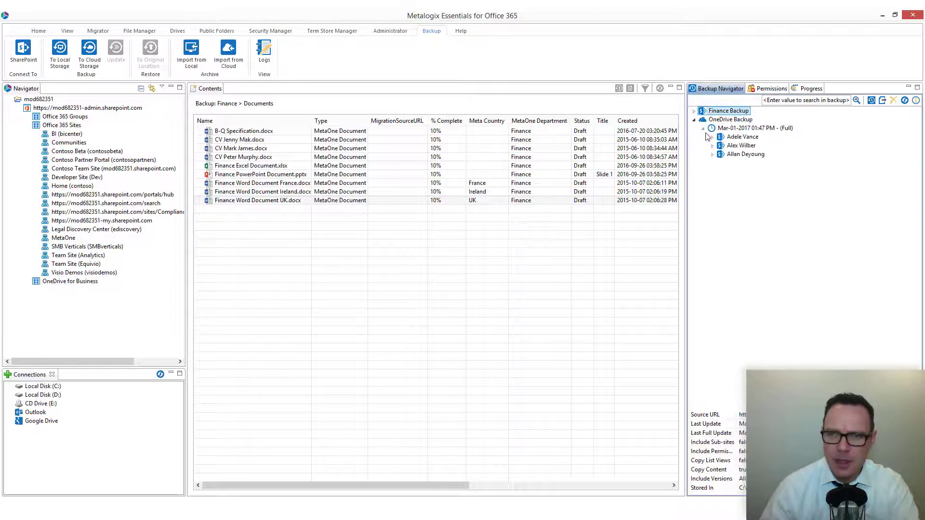
left_click(713, 137)
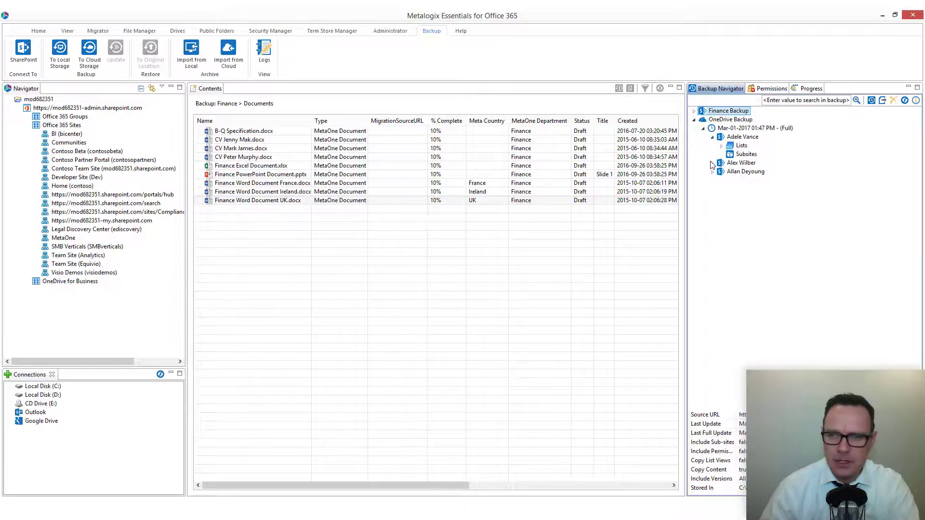
left_click(713, 164)
left_click(714, 190)
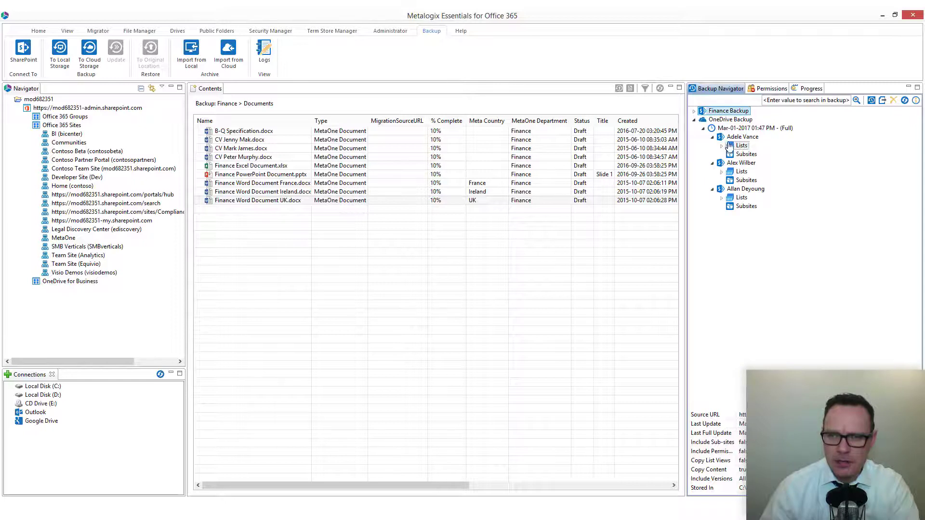
left_click(721, 146)
left_click(721, 216)
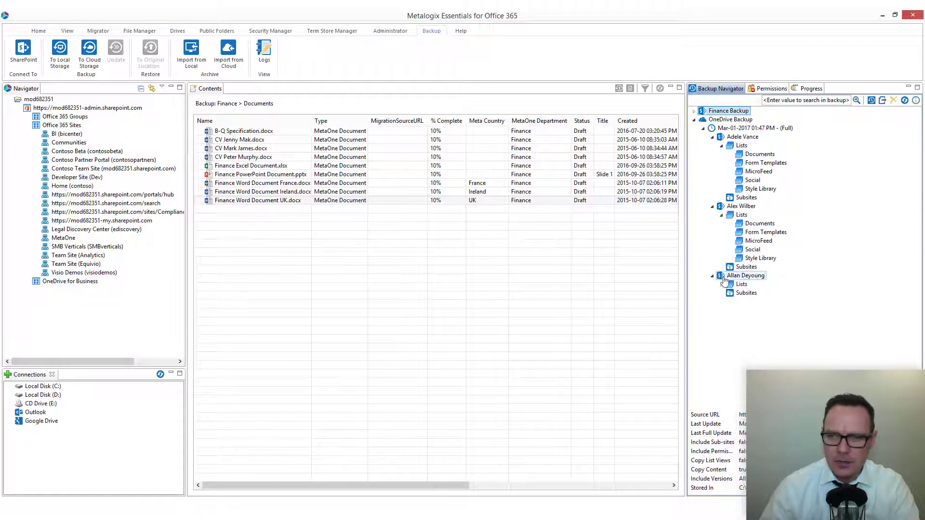
left_click(721, 284)
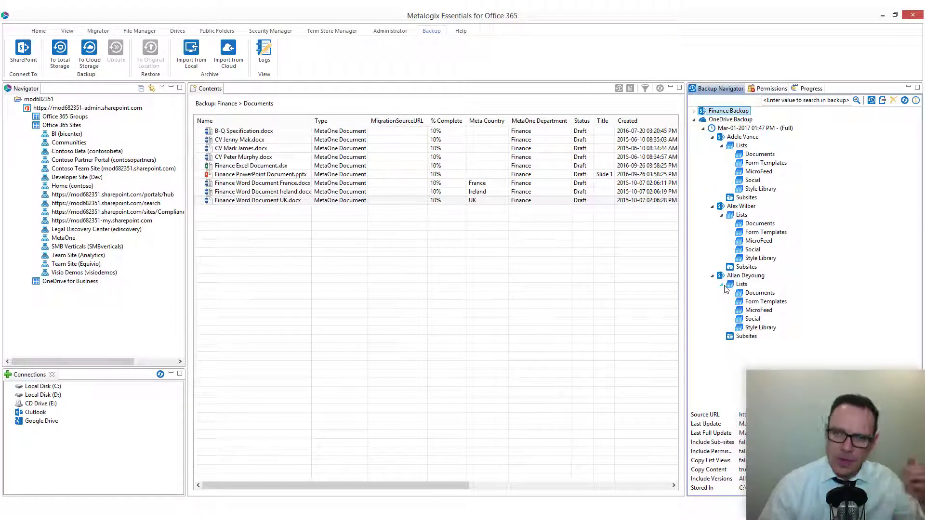
right_click(736, 123)
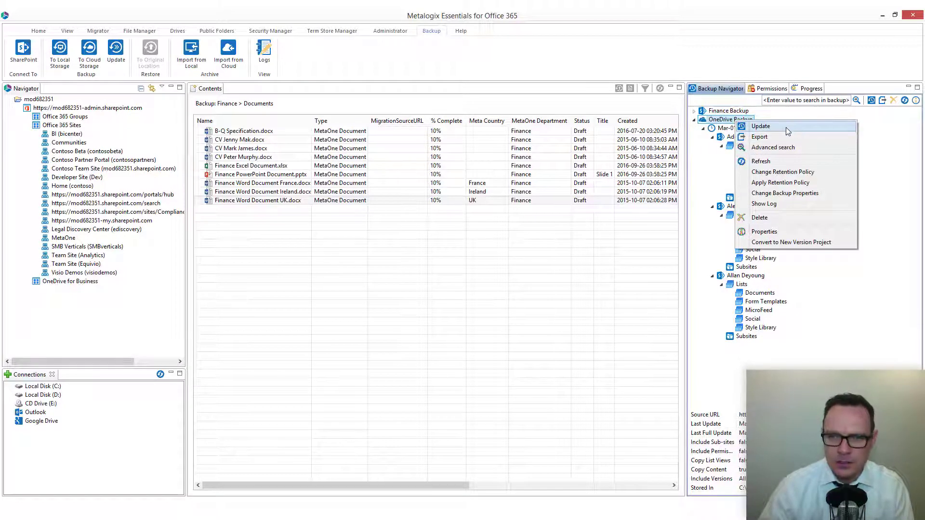
left_click(785, 127)
left_click(376, 242)
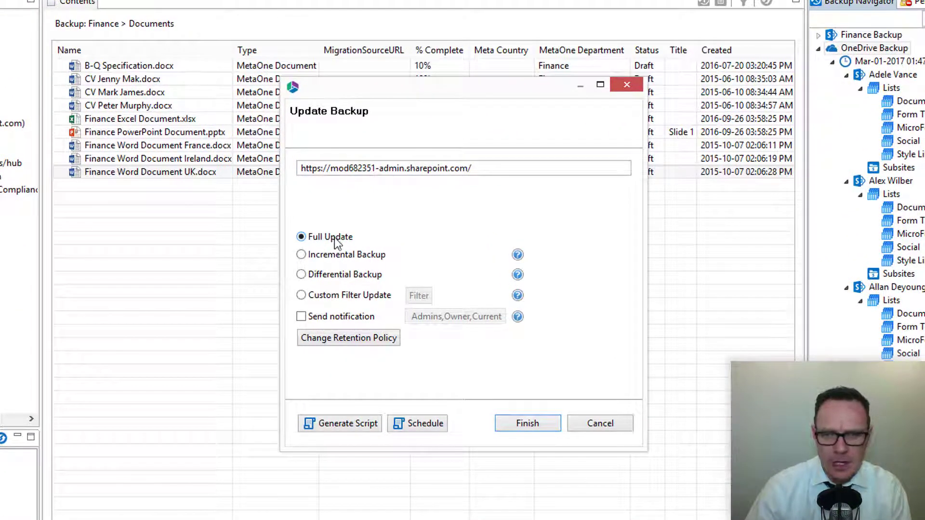
left_click(340, 257)
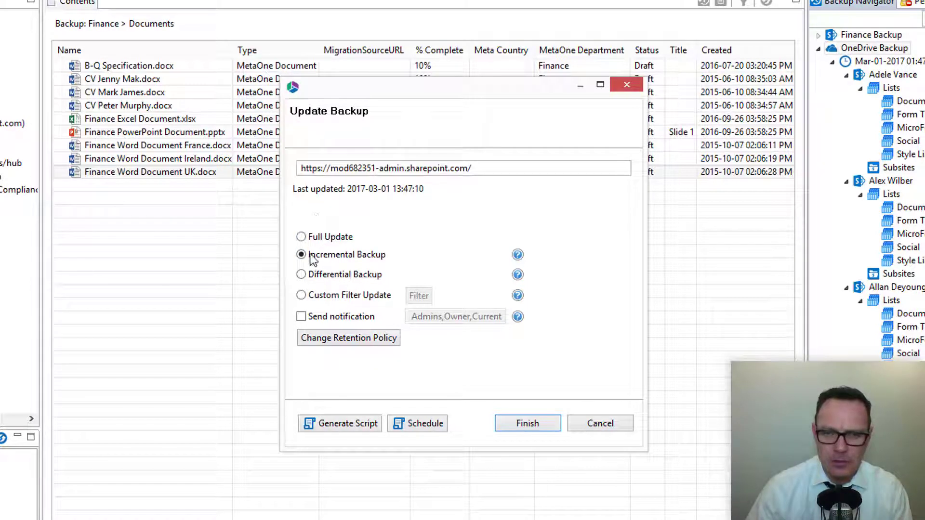
left_click(420, 422)
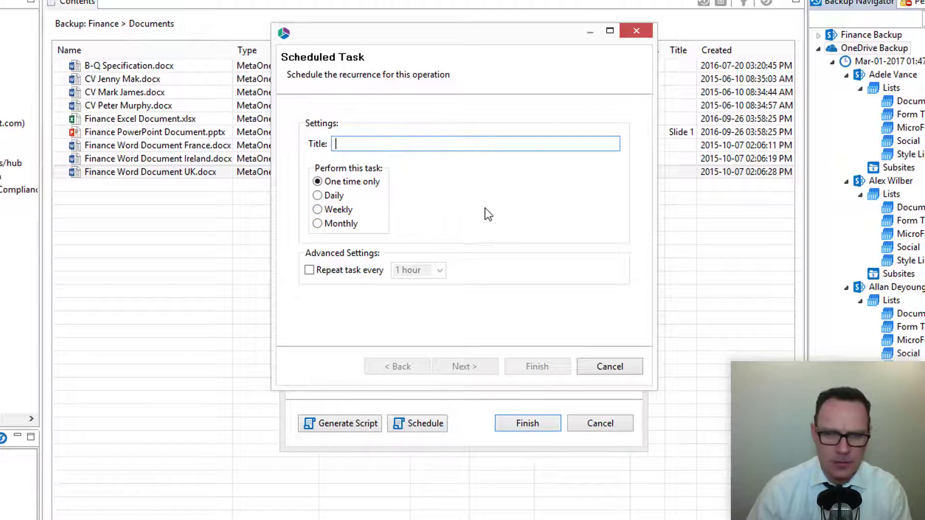
left_click(618, 367)
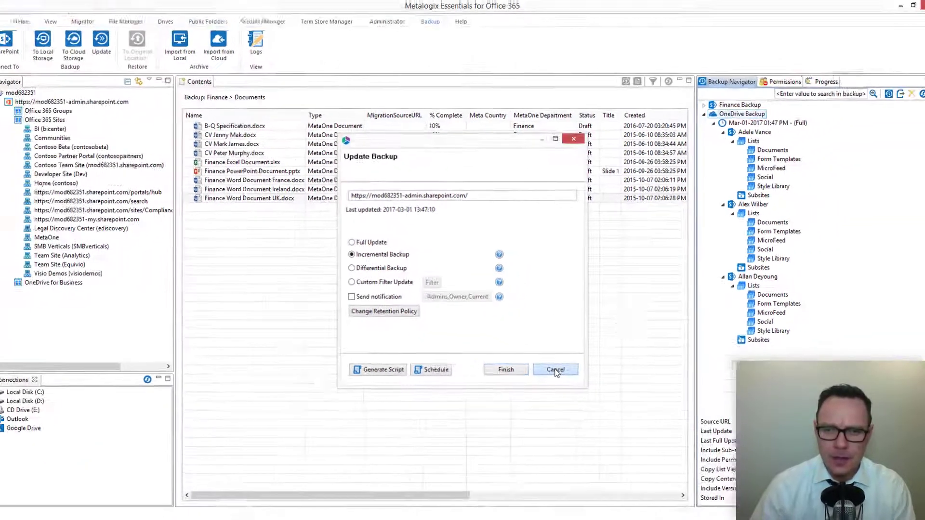
left_click(555, 369)
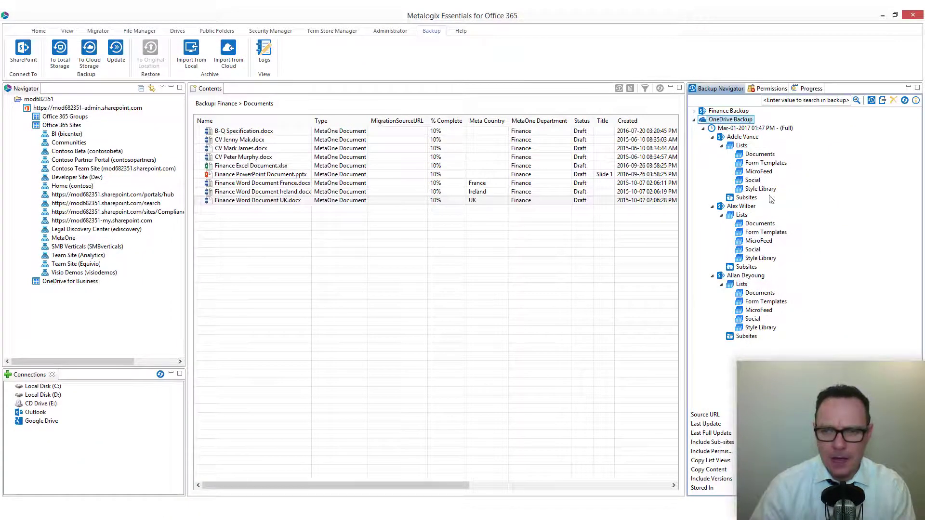
Show the first user's backed-up Documents sorted by Name, open Holiday Marketing Japan.xlsx, then minimize Excel.
left_click(760, 156)
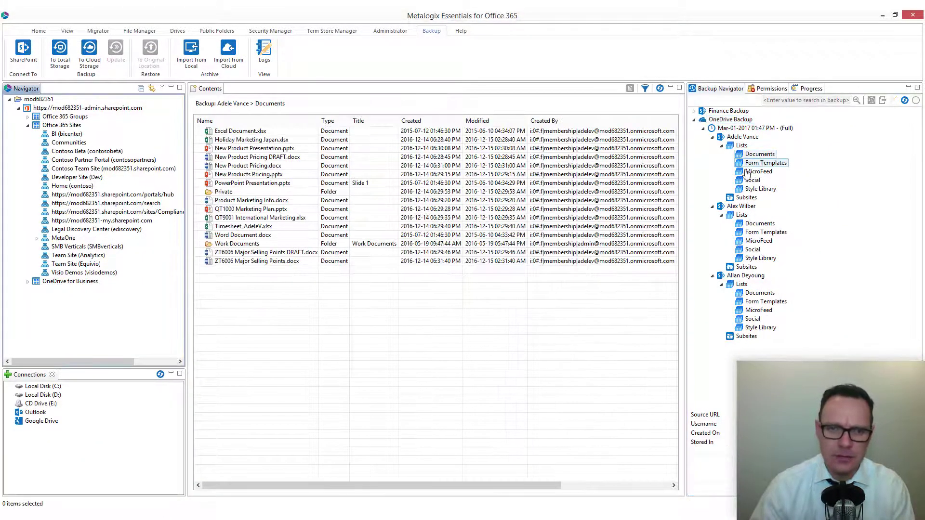
left_click(285, 122)
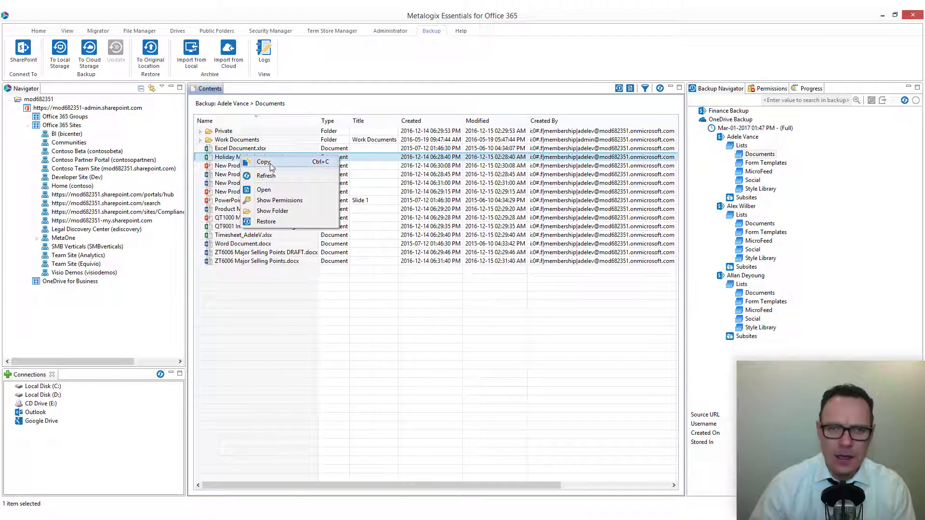
left_click(278, 188)
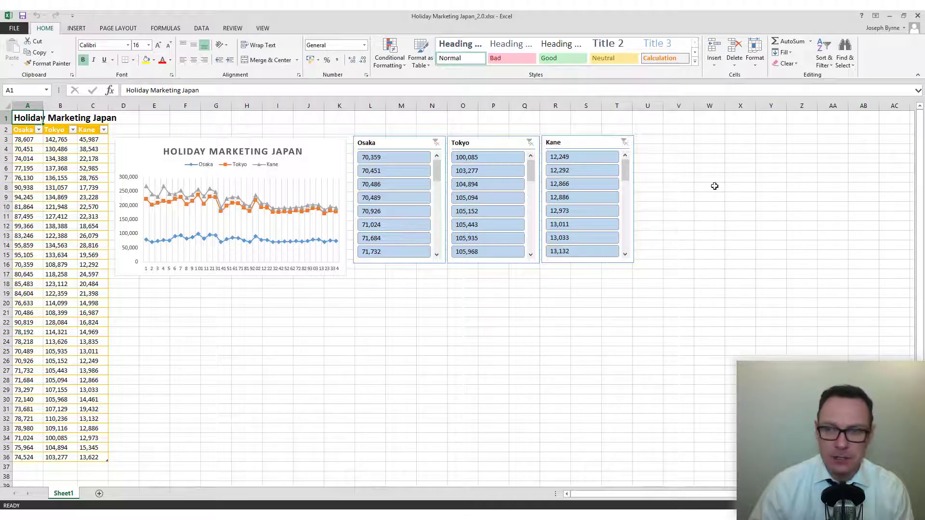
left_click(889, 15)
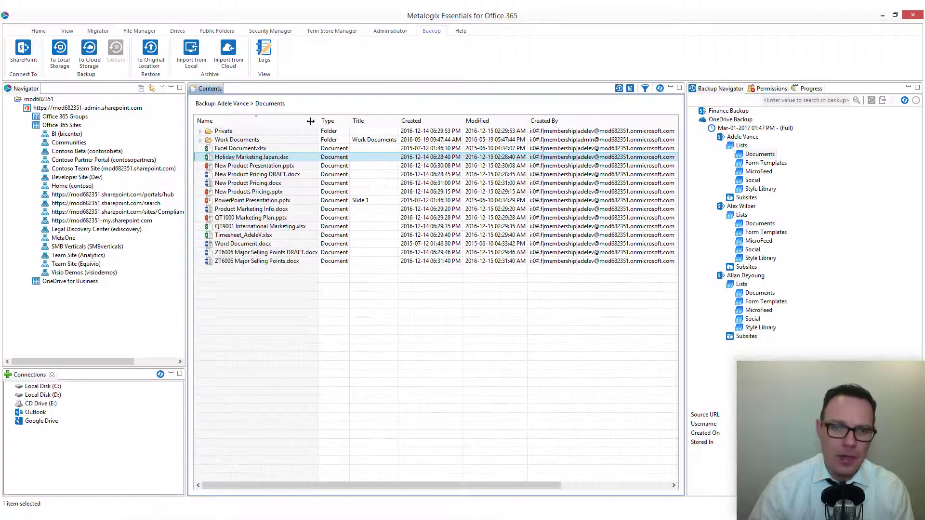
Cancel a restore of Holiday Marketing Japan.xlsx, then copy the workbook and confirm.
right_click(241, 161)
left_click(295, 224)
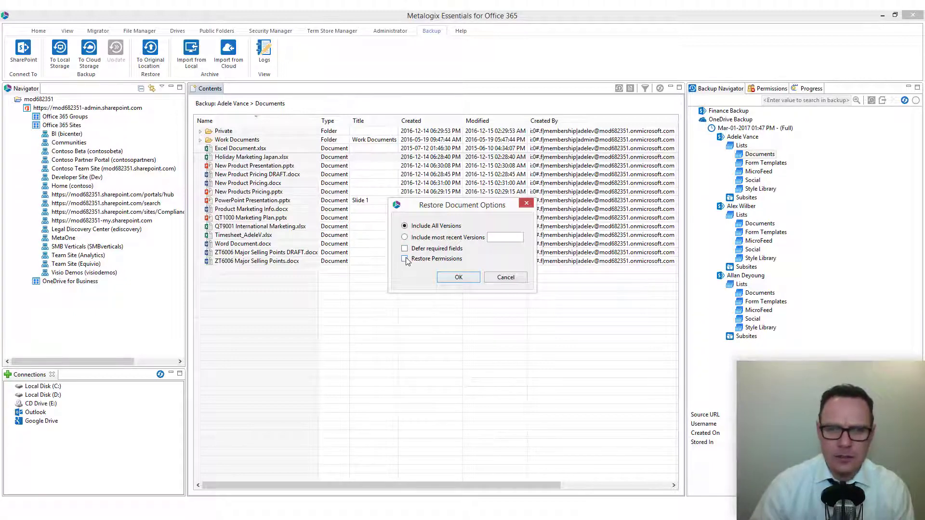
left_click(505, 278)
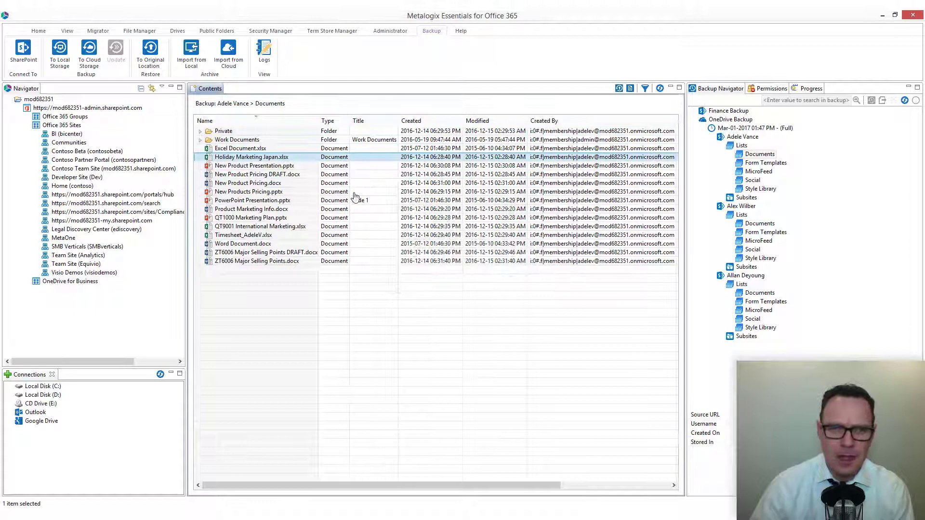
right_click(234, 158)
left_click(284, 163)
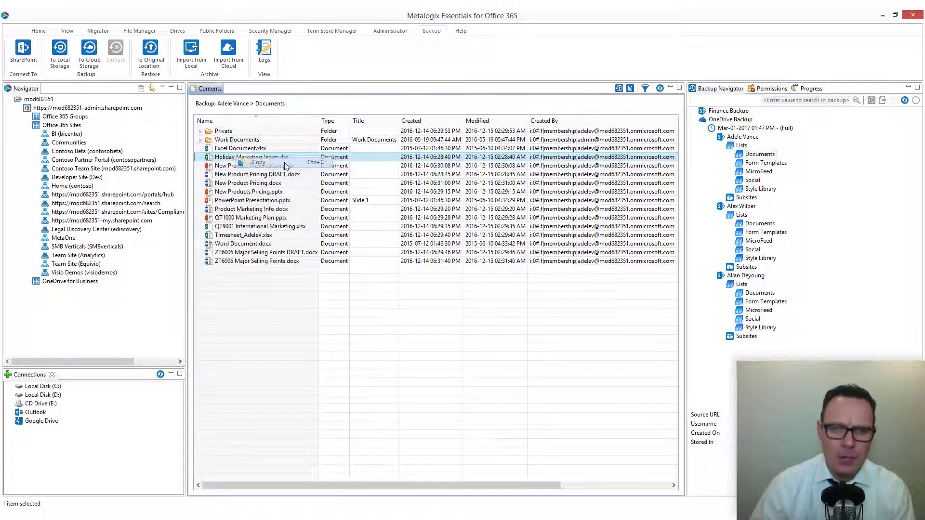
left_click(555, 273)
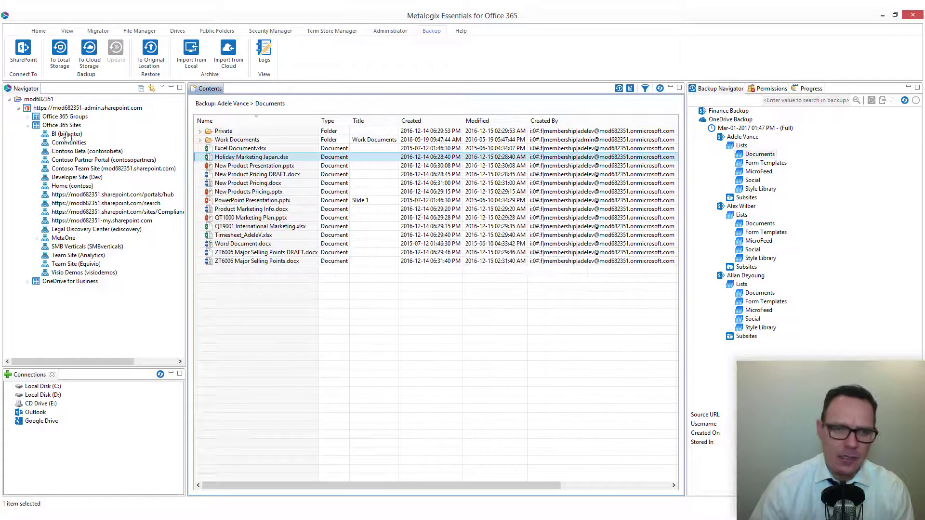
Expand MetaOne to Finance's Documents library, then select four backed-up documents and view their actions.
left_click(37, 238)
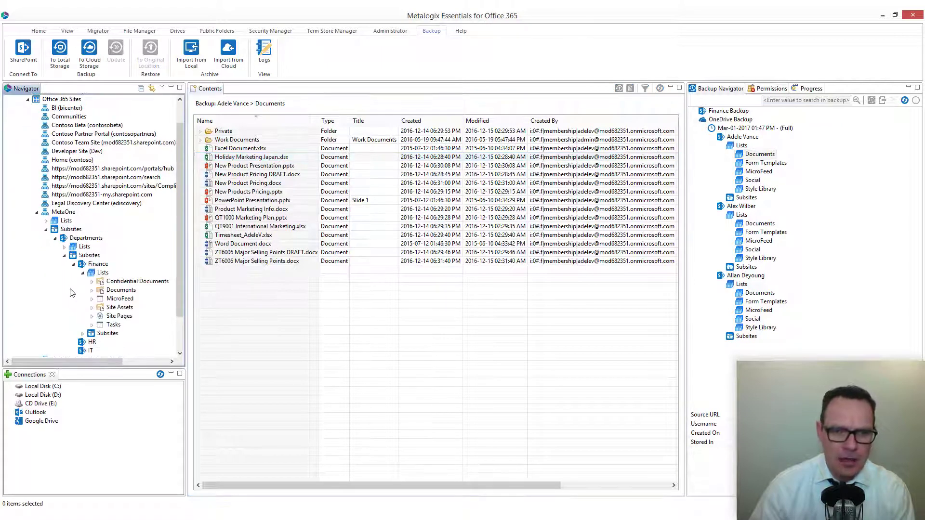
right_click(125, 293)
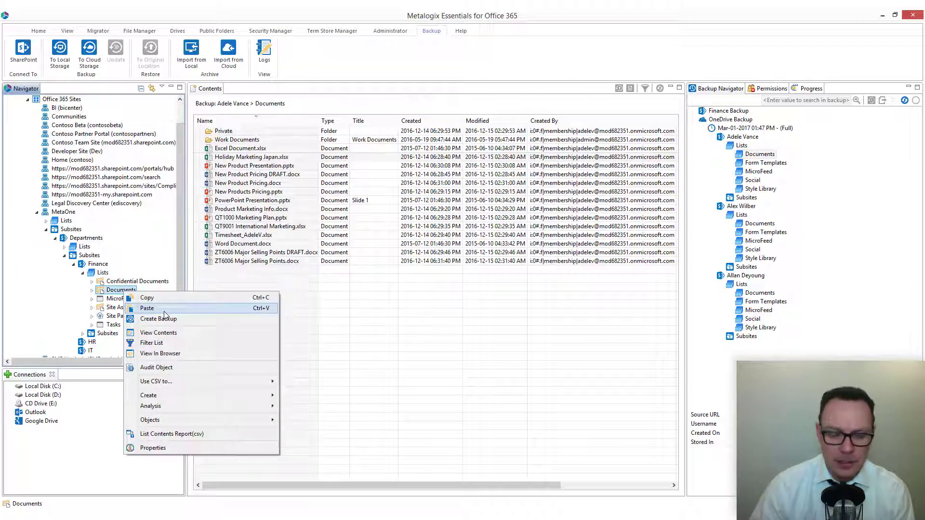
left_click(397, 294)
left_click(255, 186, "shift")
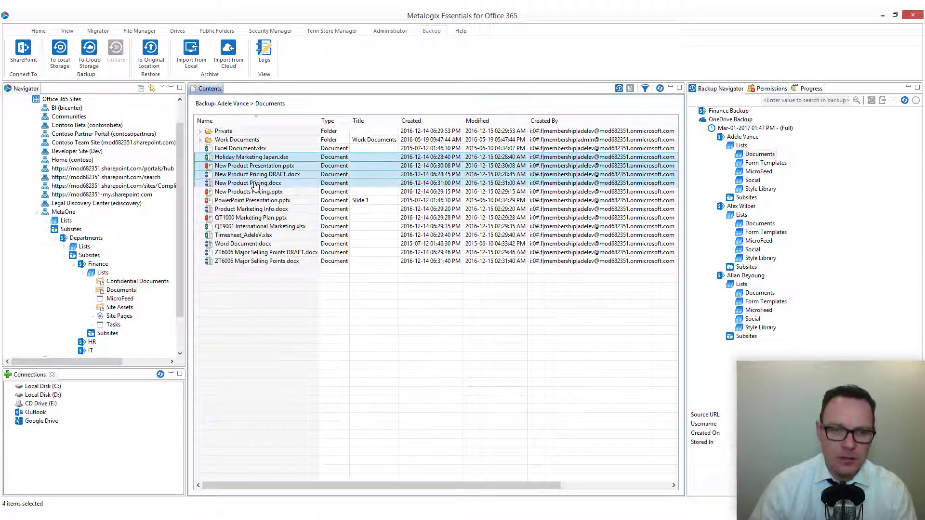
right_click(255, 186)
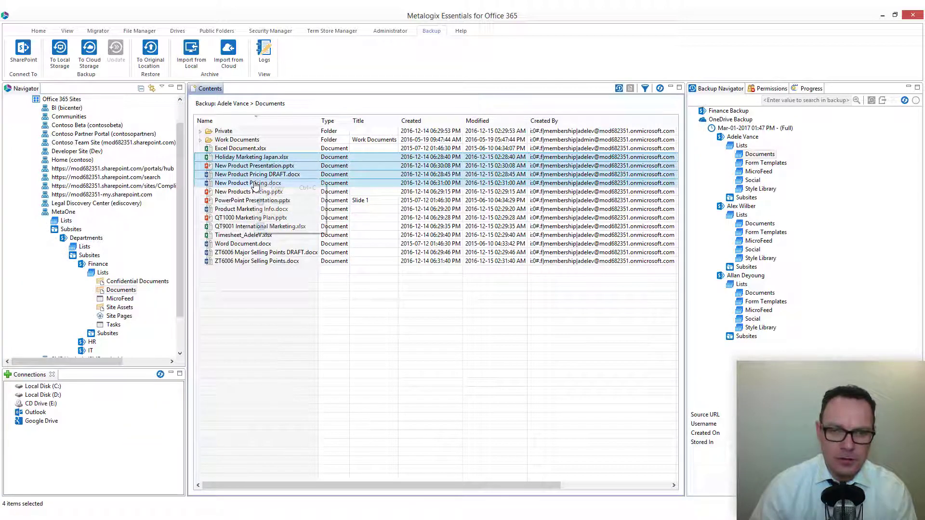
Check the actions for the Work Documents folder and the backed-up Documents list, restoring nothing.
left_click(235, 140)
right_click(235, 142)
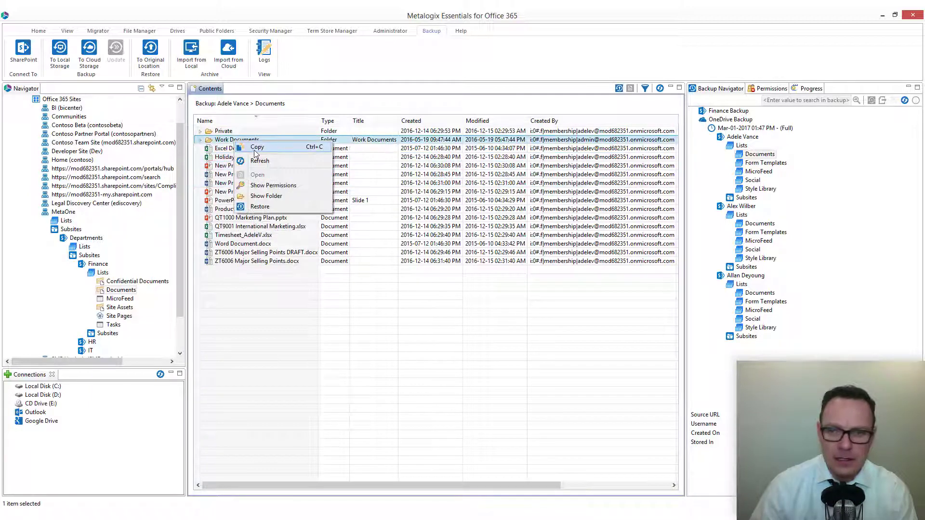
left_click(345, 337)
right_click(754, 155)
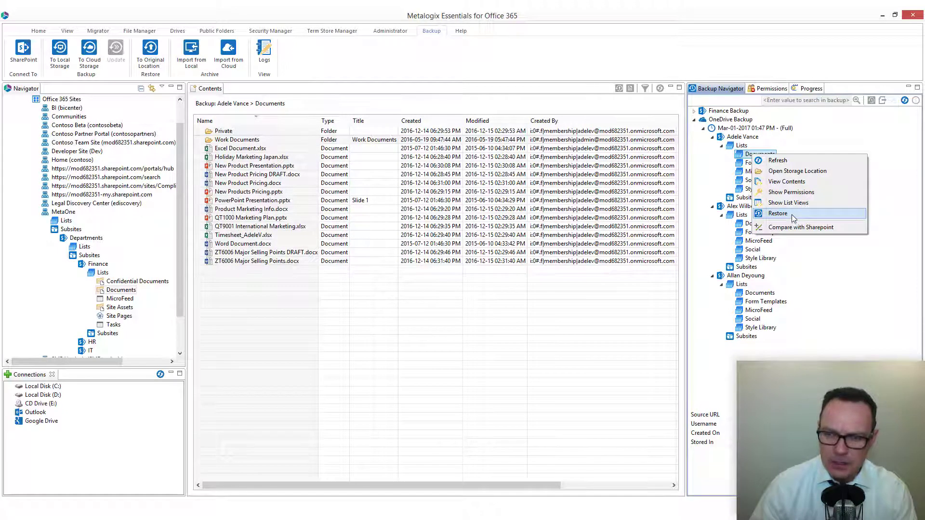
left_click(574, 312)
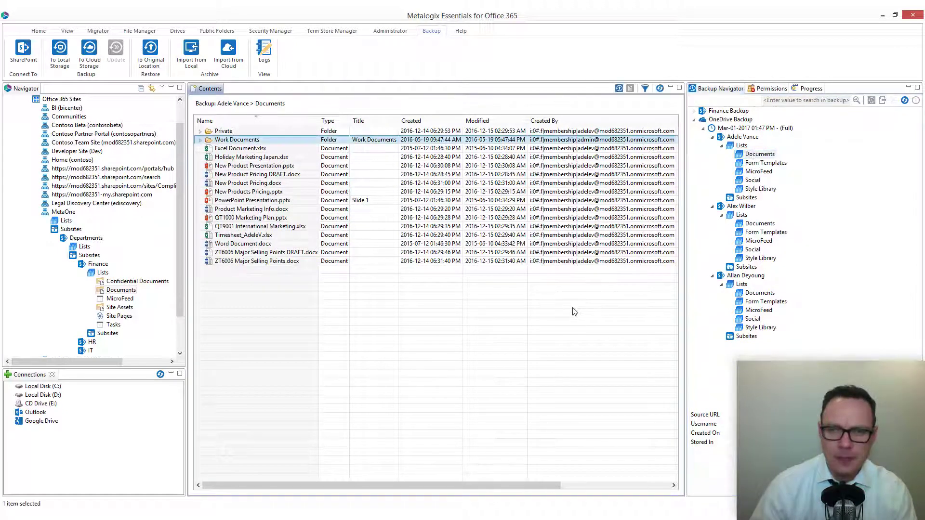